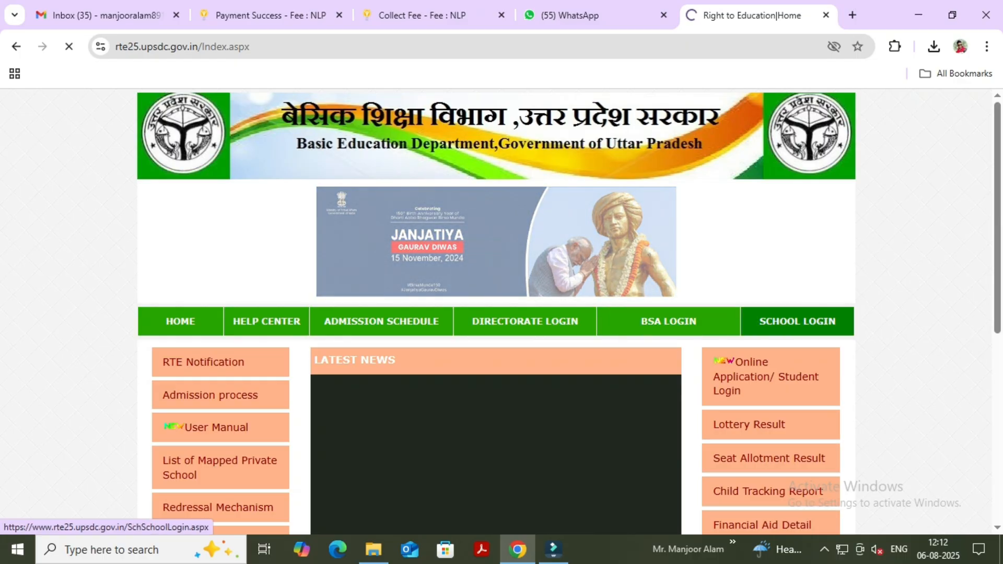
Open the School Login page and sign in with the school's UDISE code, the account password and the displayed captcha code.
{"action": "left_click", "coordinate": [797, 321]}
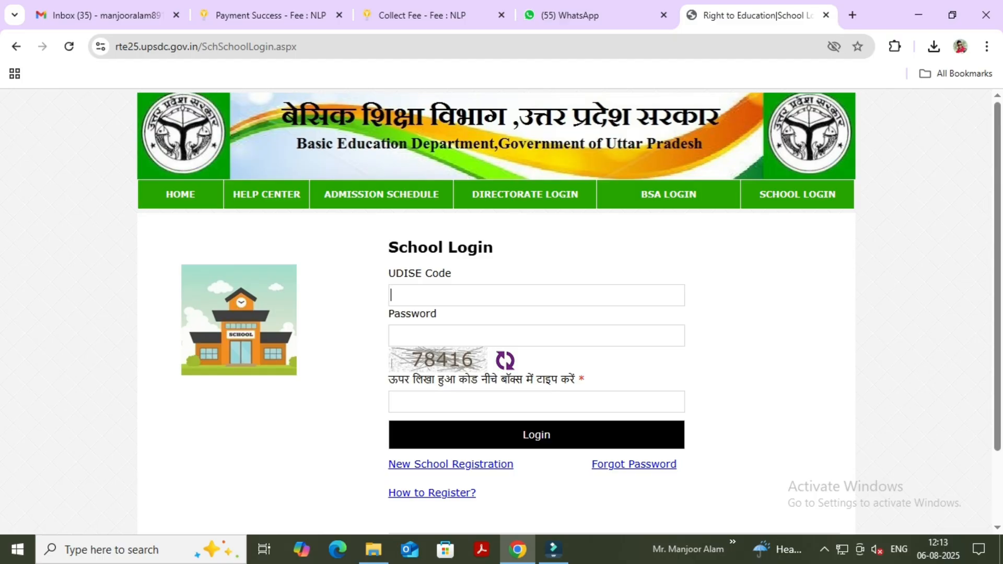
{"action": "type", "text": "0960504"}
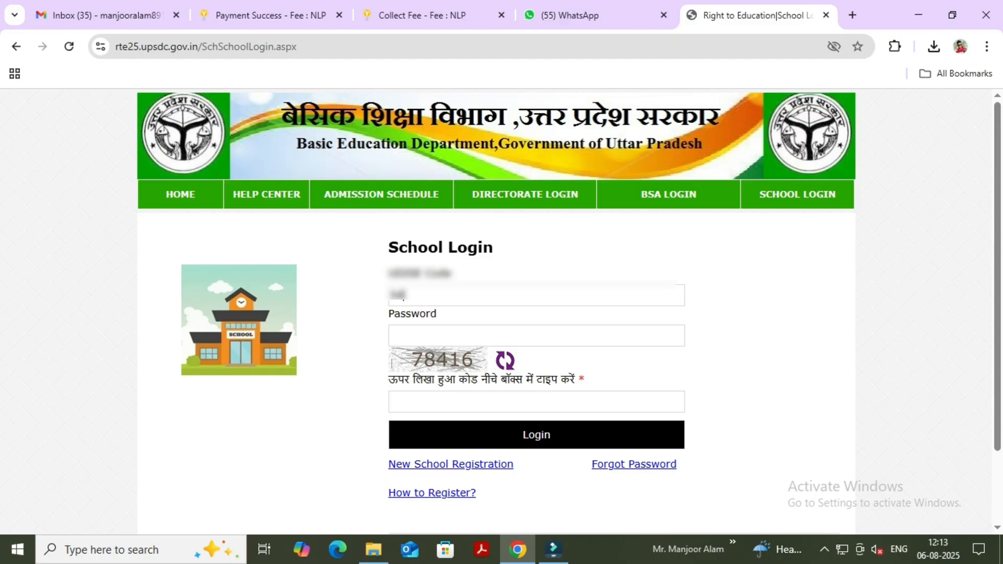
{"action": "type", "text": "607"}
{"action": "key", "text": "Tab"}
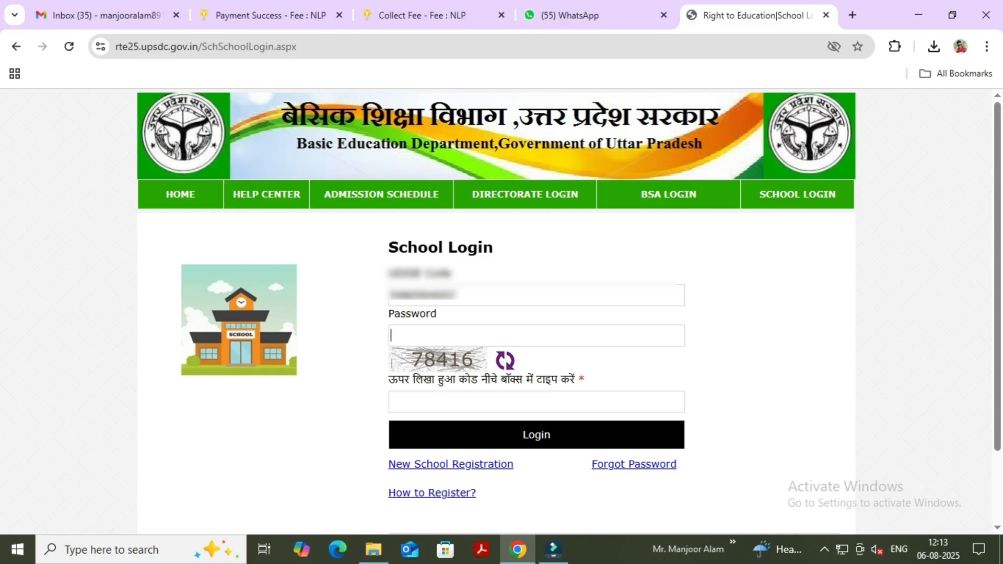
{"action": "type", "text": "••••••••••••"}
{"action": "key", "text": "Tab"}
{"action": "type", "text": "78416"}
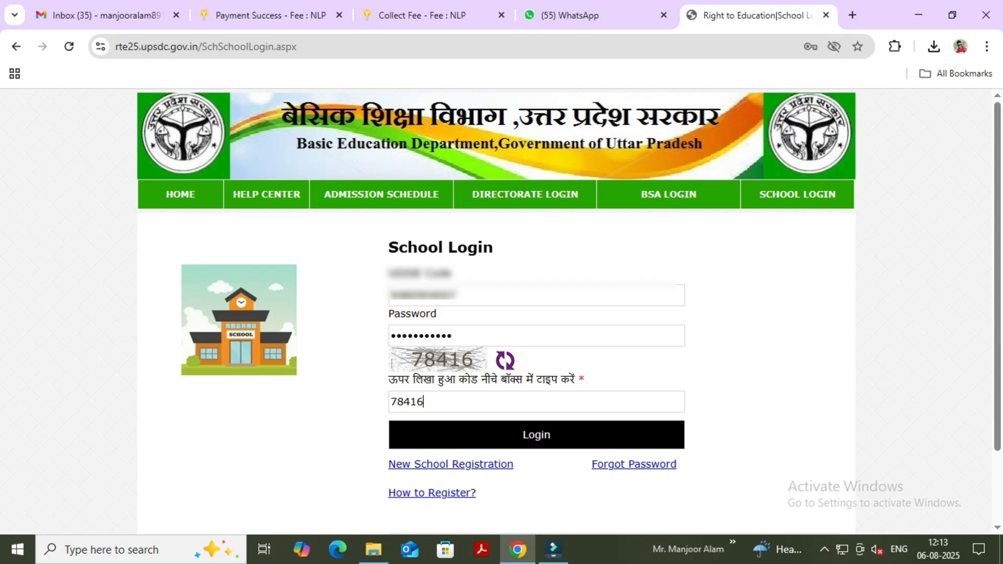
{"action": "key", "text": "Return"}
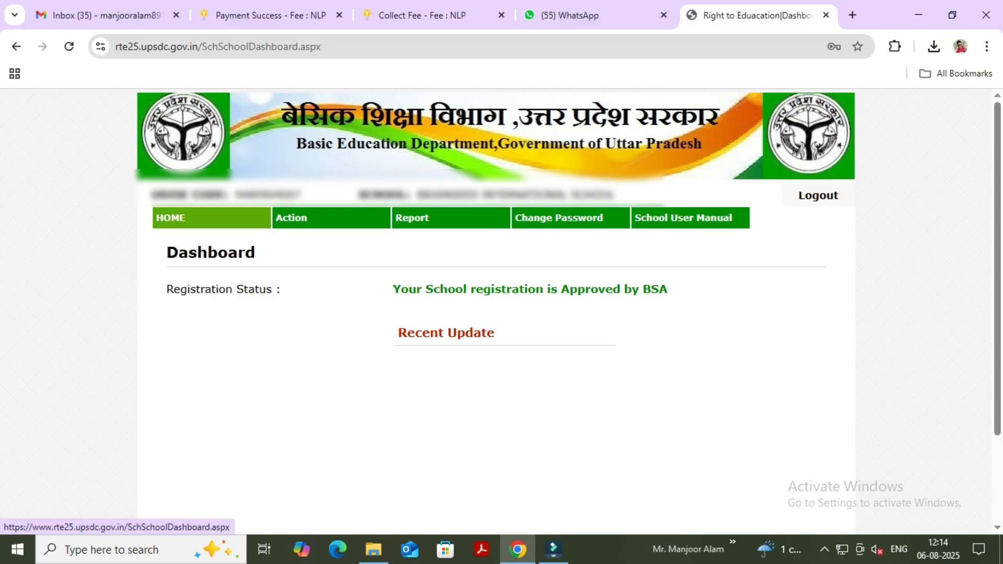
Open the Student Detail form.
{"action": "mouse_move", "coordinate": [331, 218]}
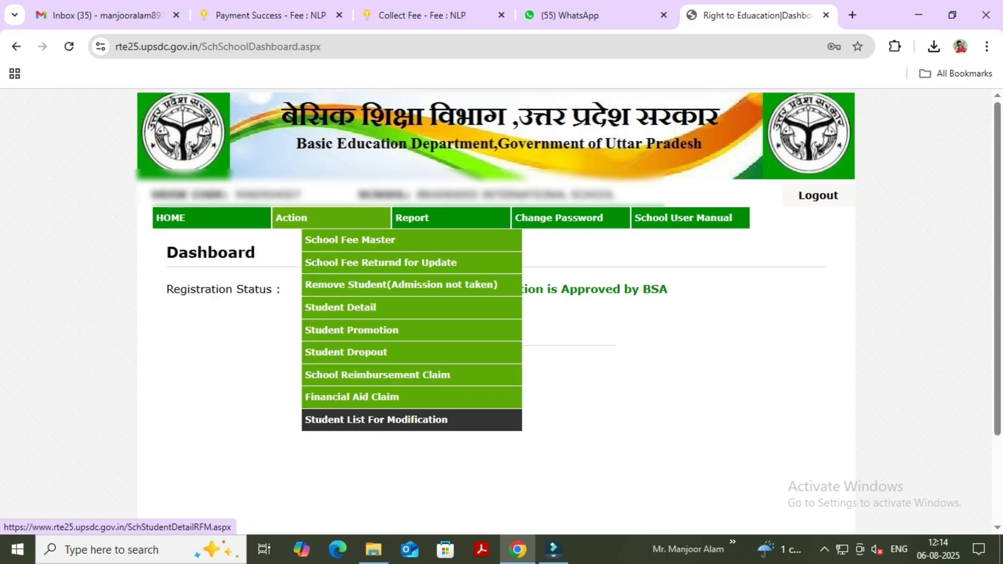
{"action": "mouse_move", "coordinate": [449, 217]}
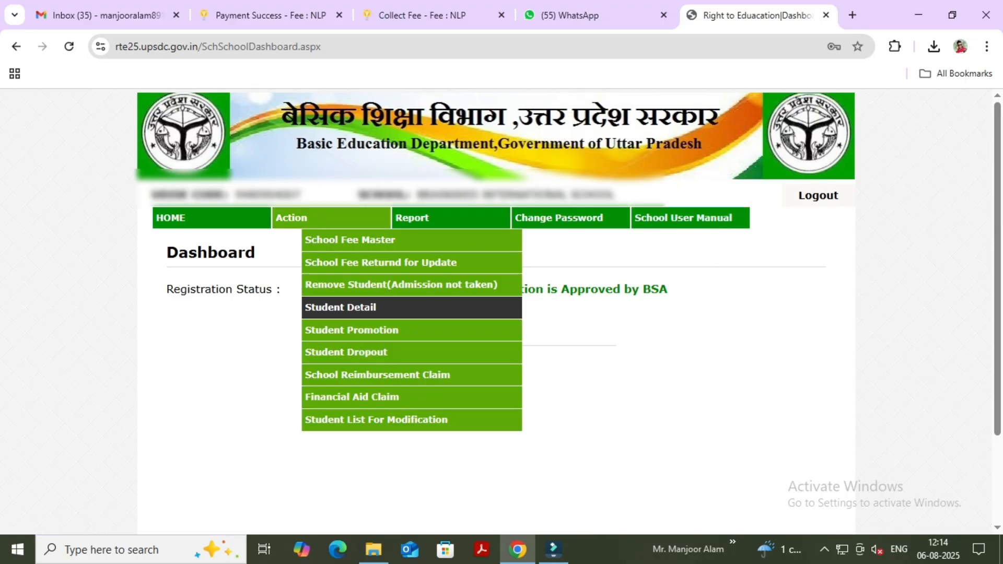
{"action": "left_click", "coordinate": [360, 307]}
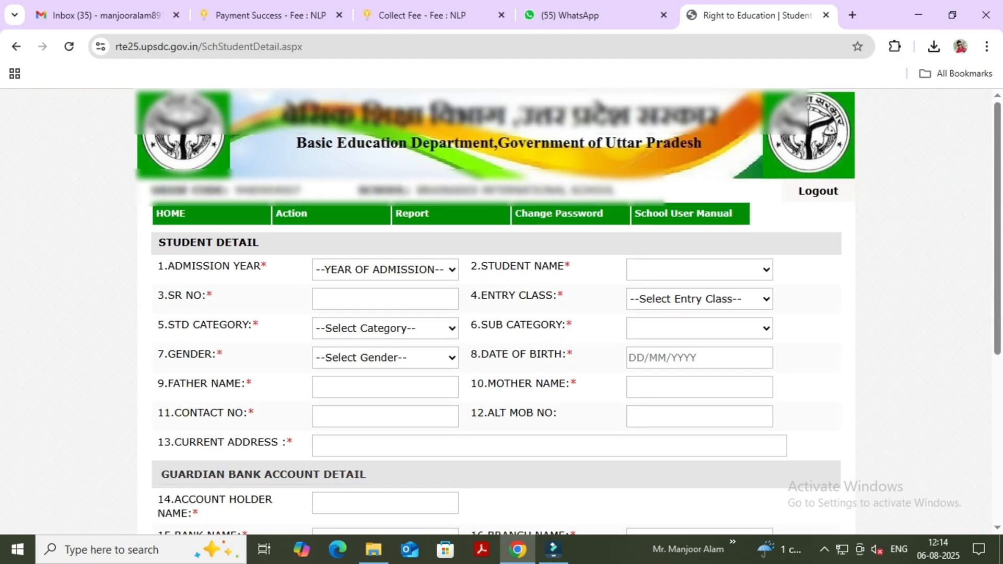
Set the admission year to 2025-26 and choose the last listed student as the student name.
{"action": "scroll", "coordinate": [567, 311], "scroll_direction": "down", "scroll_amount": 2}
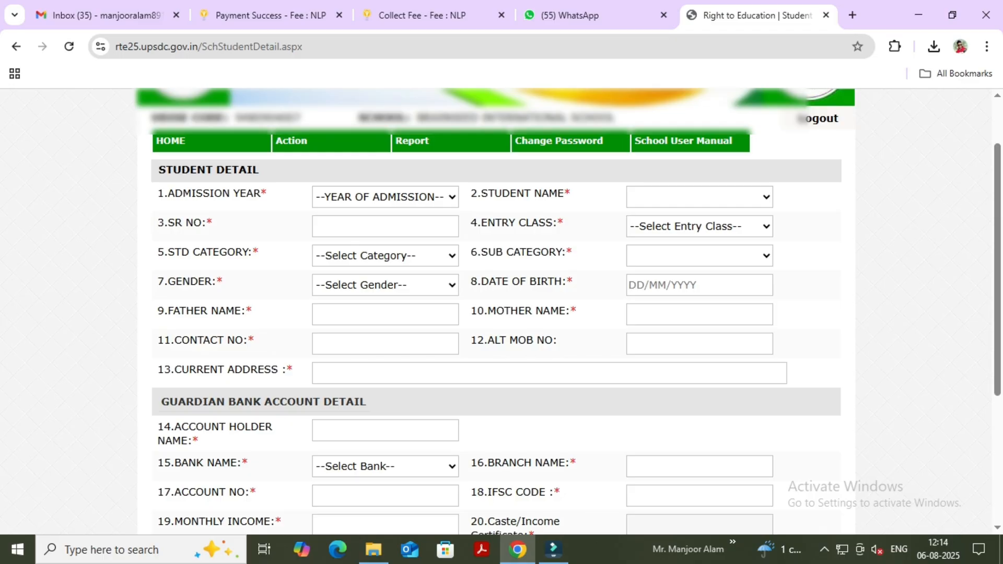
{"action": "scroll", "coordinate": [496, 309], "scroll_direction": "down", "scroll_amount": 3}
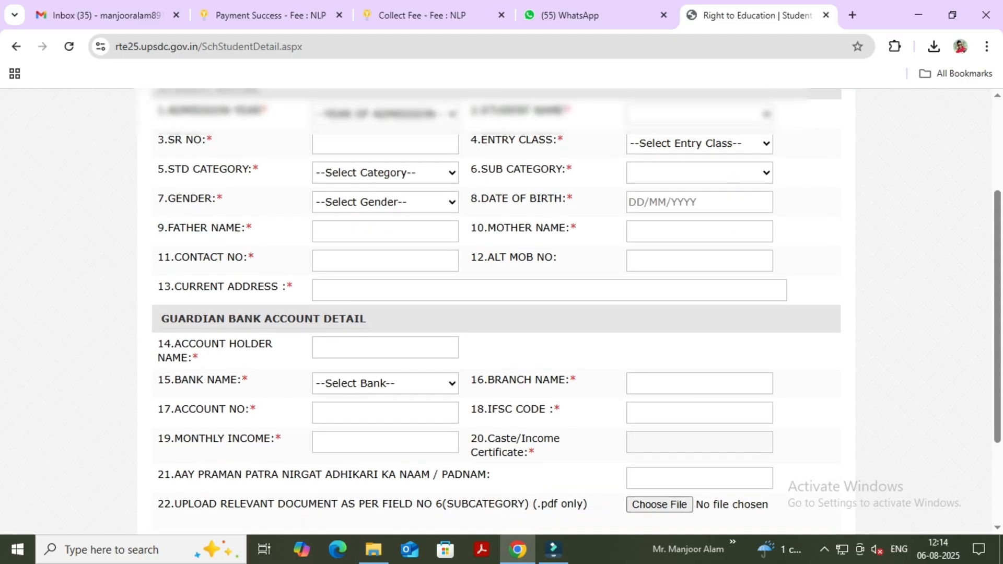
{"action": "scroll", "coordinate": [496, 308], "scroll_direction": "down", "scroll_amount": 2}
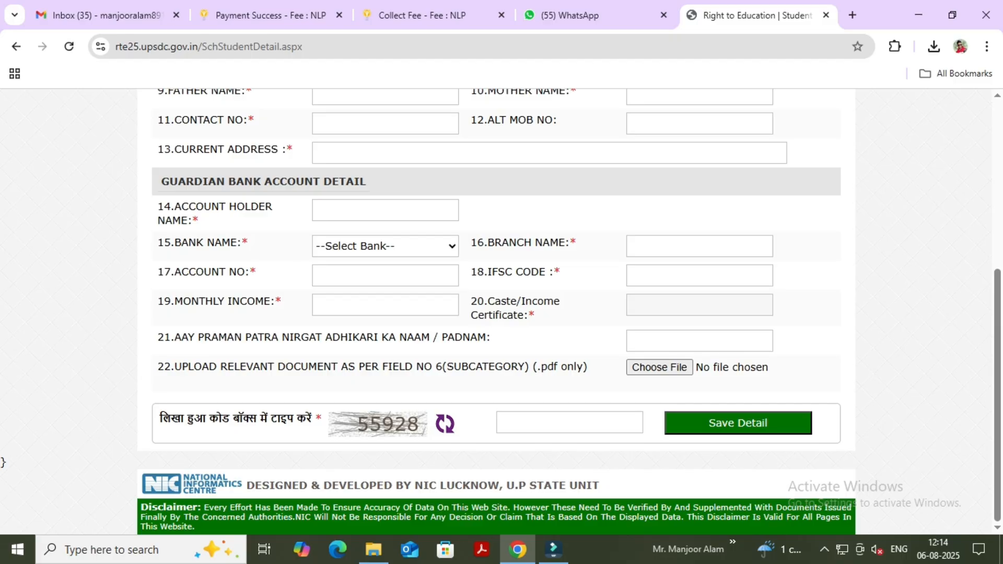
{"action": "scroll", "coordinate": [496, 308], "scroll_direction": "up", "scroll_amount": 4}
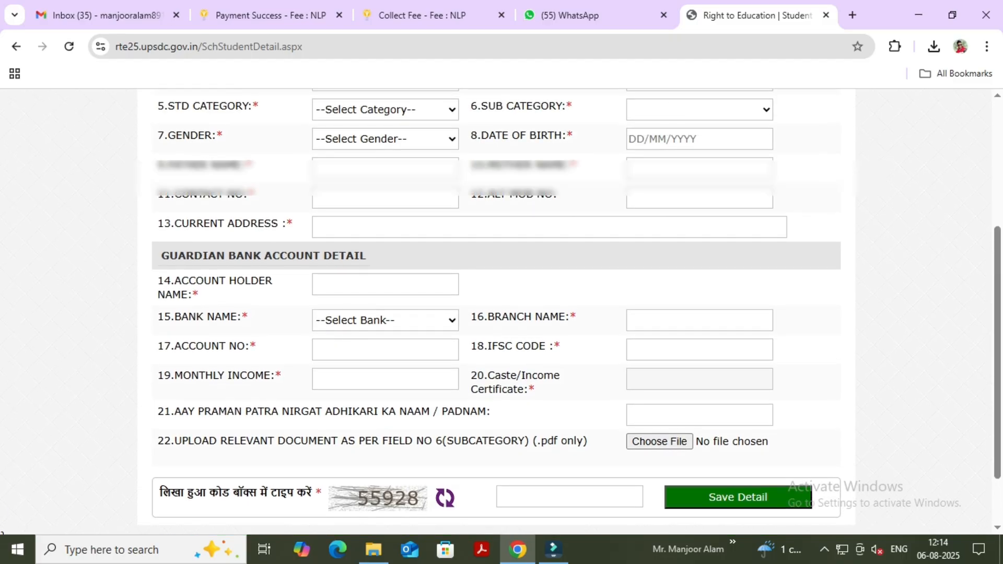
{"action": "scroll", "coordinate": [496, 308], "scroll_direction": "up", "scroll_amount": 2}
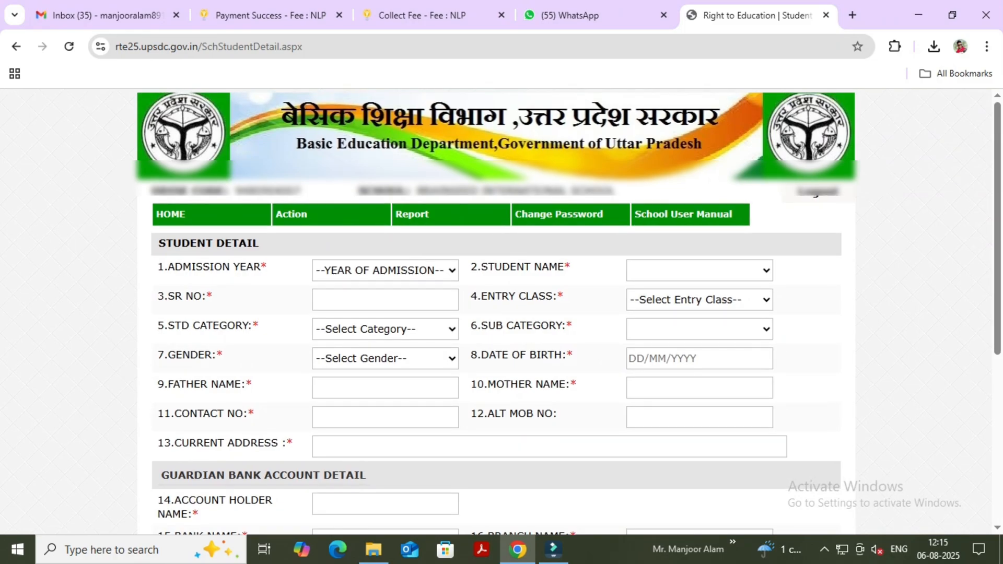
{"action": "left_click_drag", "start_coordinate": [158, 267], "coordinate": [267, 267]}
{"action": "left_click", "coordinate": [272, 267]}
{"action": "left_click", "coordinate": [386, 270]}
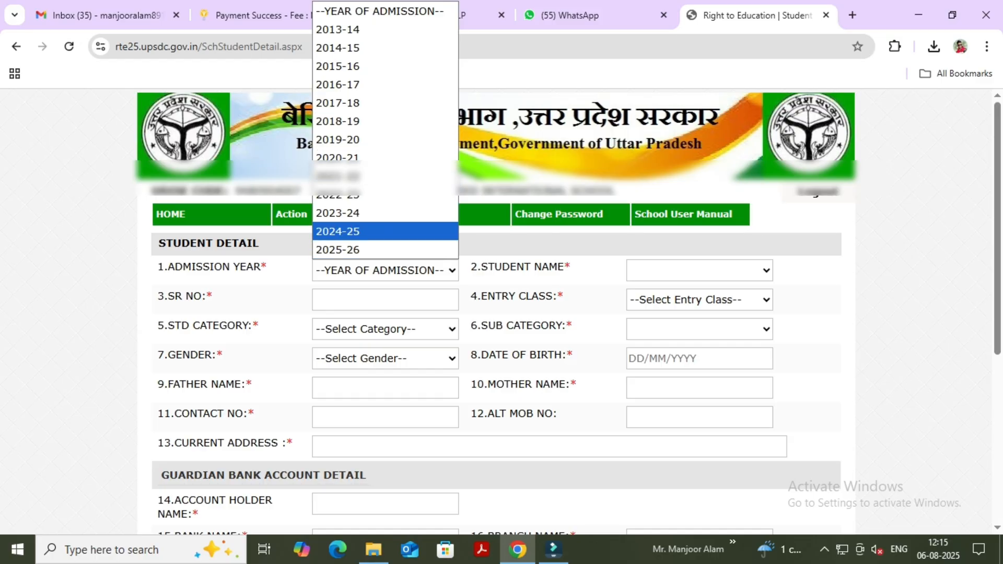
{"action": "left_click", "coordinate": [366, 250]}
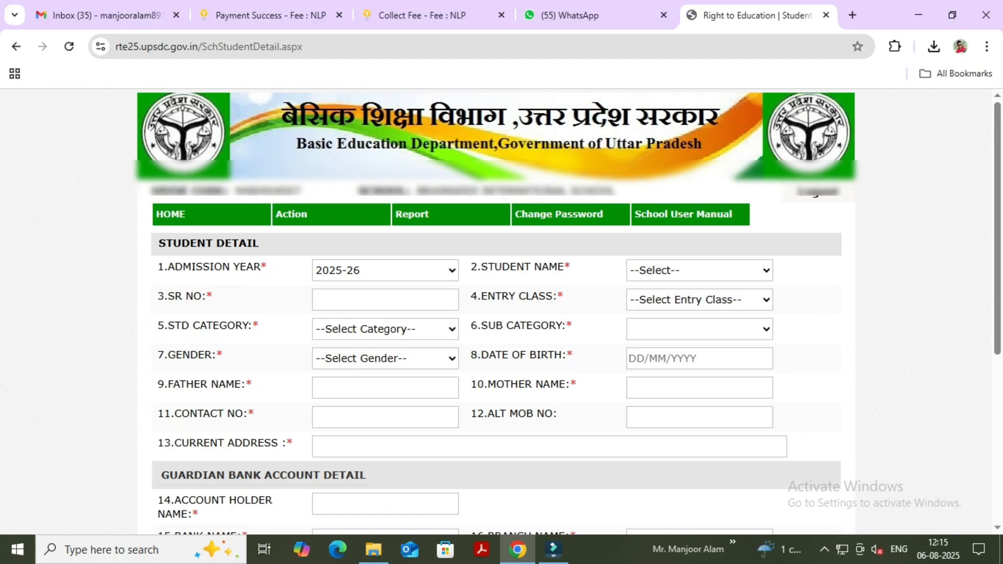
{"action": "left_click", "coordinate": [699, 271]}
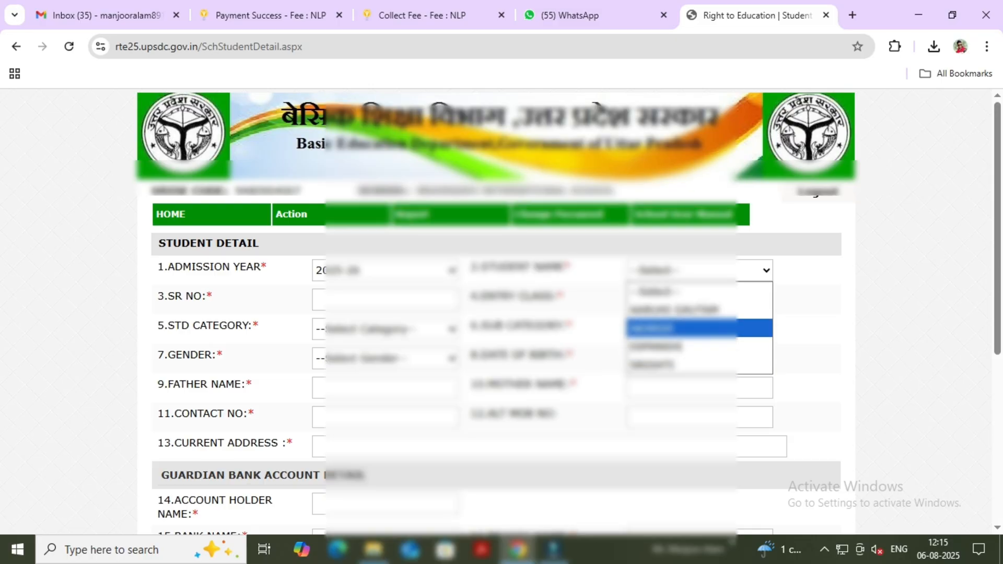
{"action": "left_click", "coordinate": [699, 365]}
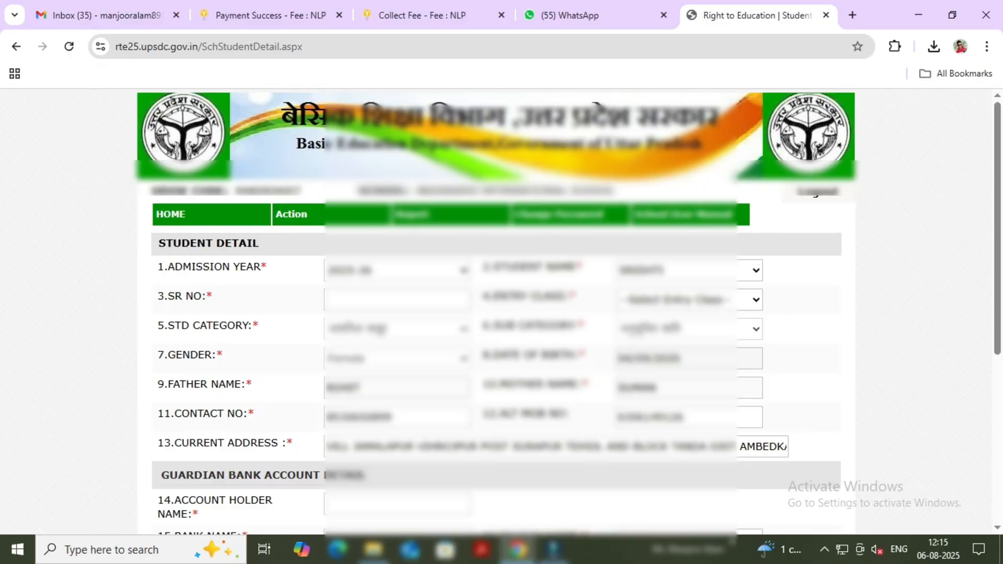
Enter the student's SR number and set the entry class to Nursery.
{"action": "left_click", "coordinate": [355, 299]}
{"action": "type", "text": "666614"}
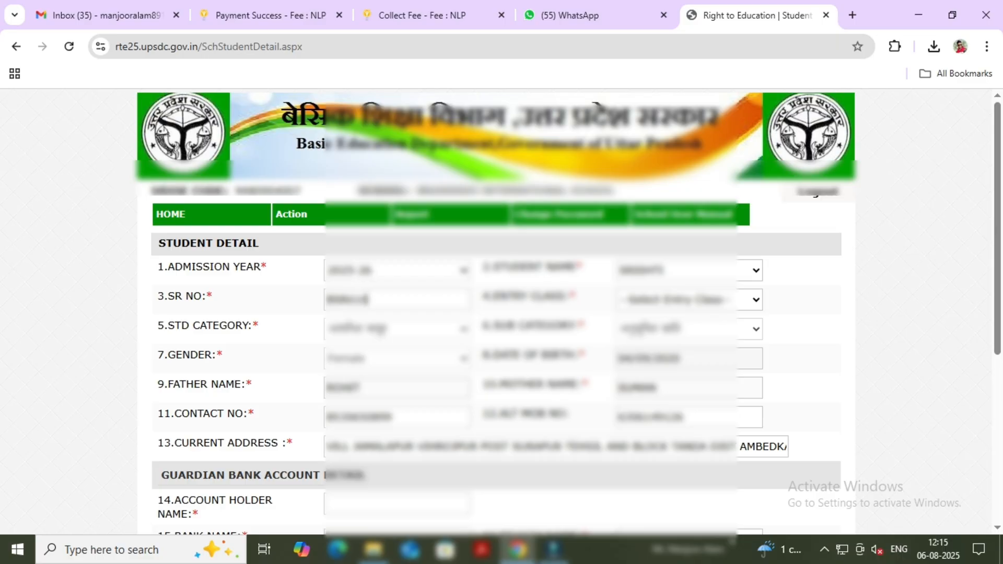
{"action": "left_click", "coordinate": [689, 300]}
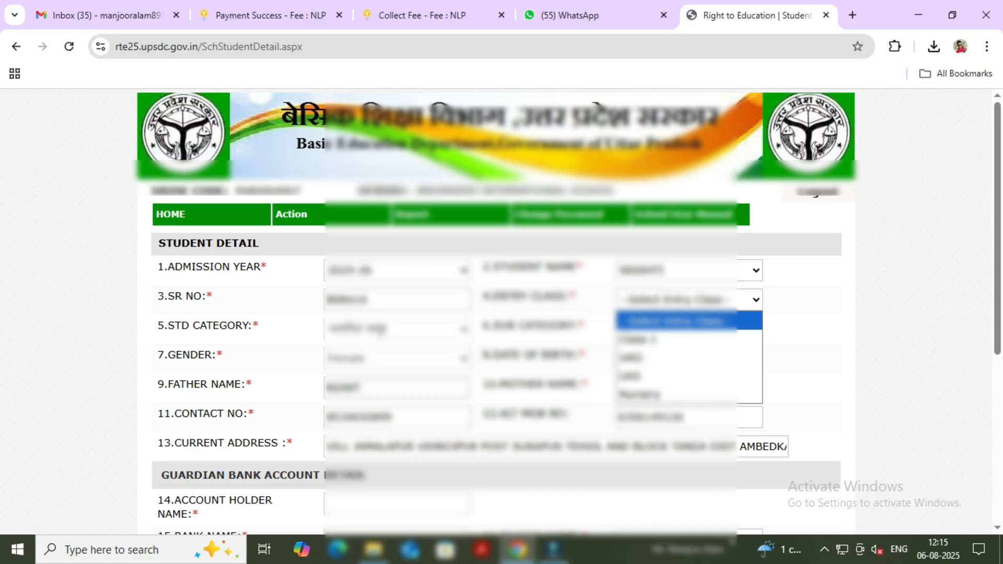
{"action": "key", "text": "Down"}
{"action": "key", "text": "Down"}
{"action": "key", "text": "Down"}
{"action": "key", "text": "Down"}
{"action": "key", "text": "Return"}
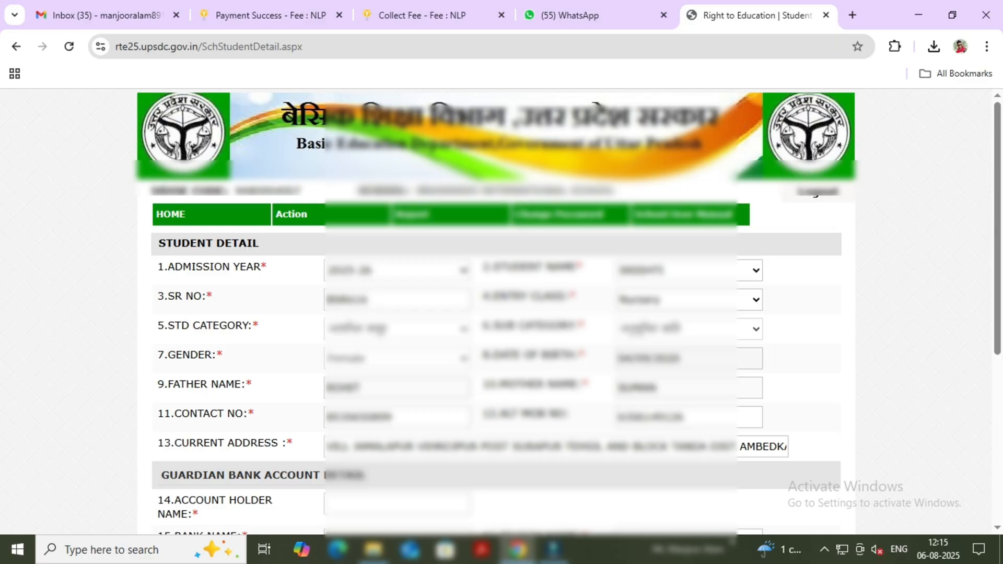
Reset the guardian's bank name to the unselected option and clear the branch name.
{"action": "scroll", "coordinate": [496, 314], "scroll_direction": "down", "scroll_amount": 3}
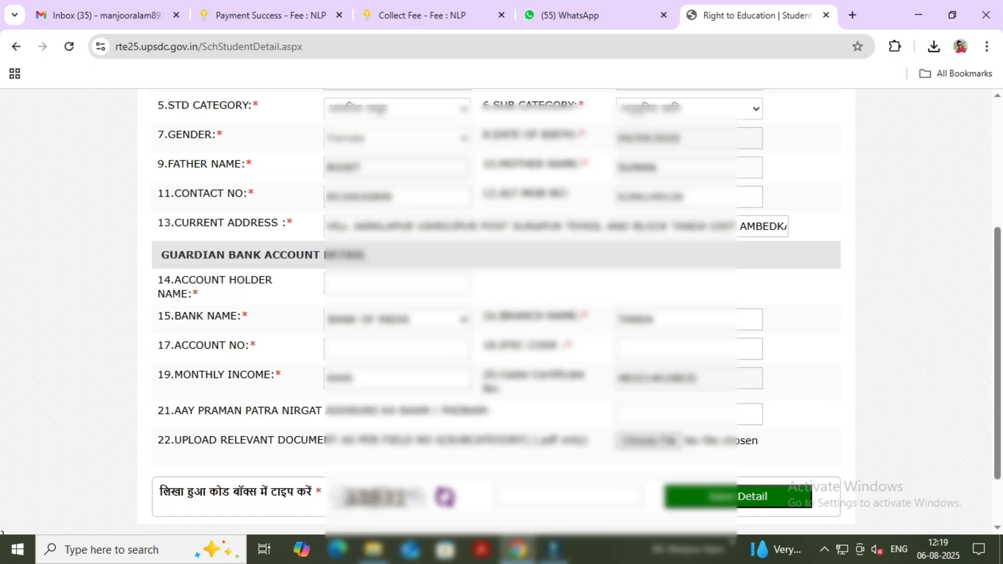
{"action": "left_click", "coordinate": [397, 319]}
{"action": "left_click", "coordinate": [397, 10]}
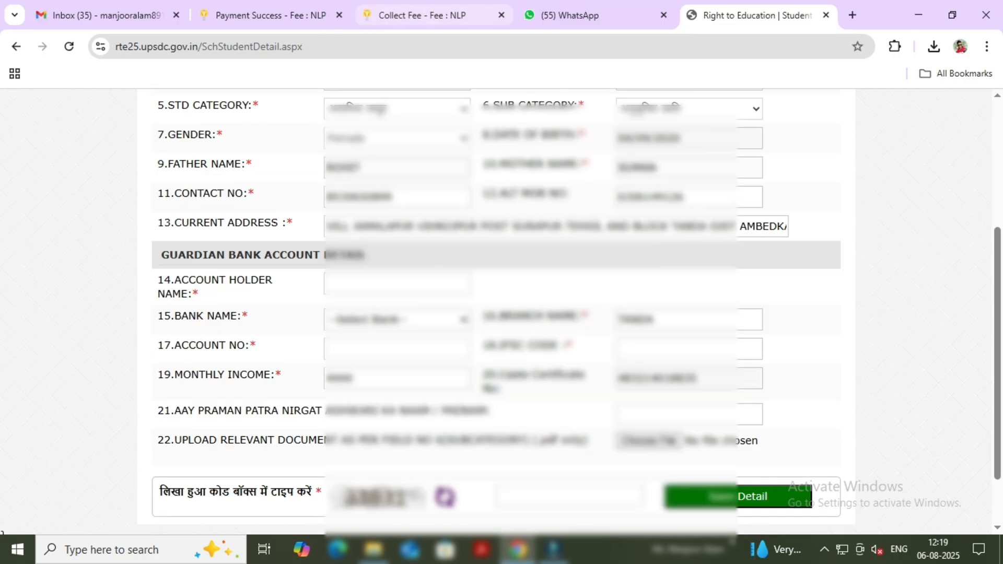
{"action": "left_click", "coordinate": [659, 319]}
{"action": "left_click_drag", "start_coordinate": [598, 319], "coordinate": [543, 316]}
{"action": "left_click", "coordinate": [674, 319]}
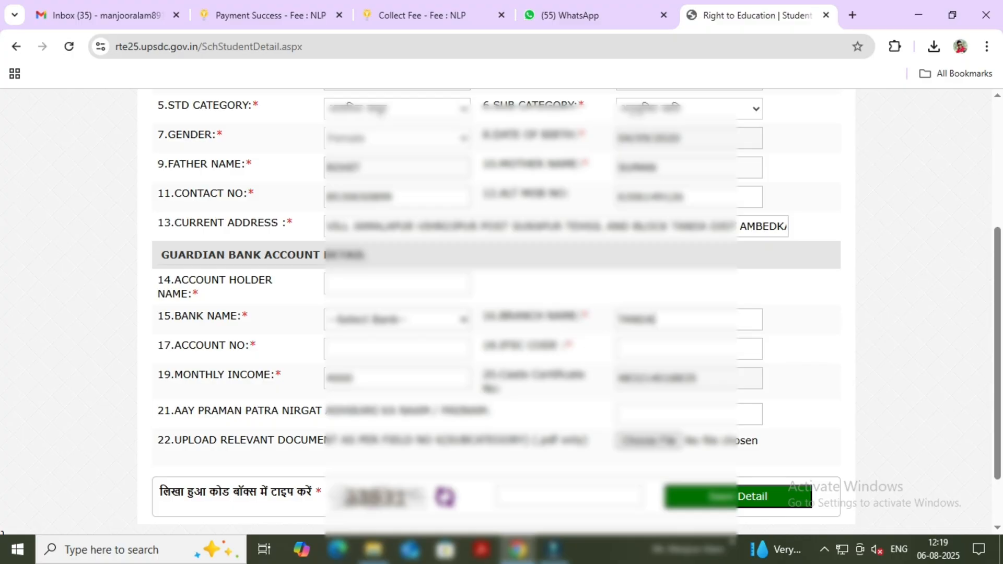
{"action": "key", "text": "BackSpace"}
{"action": "key", "text": "BackSpace"}
{"action": "key", "text": "BackSpace"}
{"action": "key", "text": "BackSpace"}
{"action": "key", "text": "BackSpace"}
Enter the account holder's name in the guardian bank account details, using the mother's name.
{"action": "left_click", "coordinate": [397, 284]}
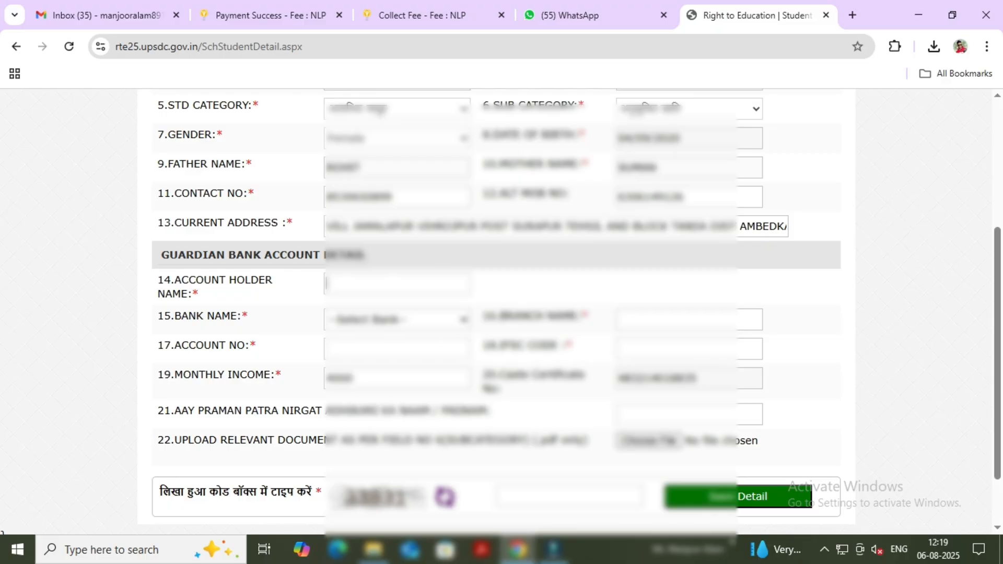
{"action": "type", "text": "SUMAN"}
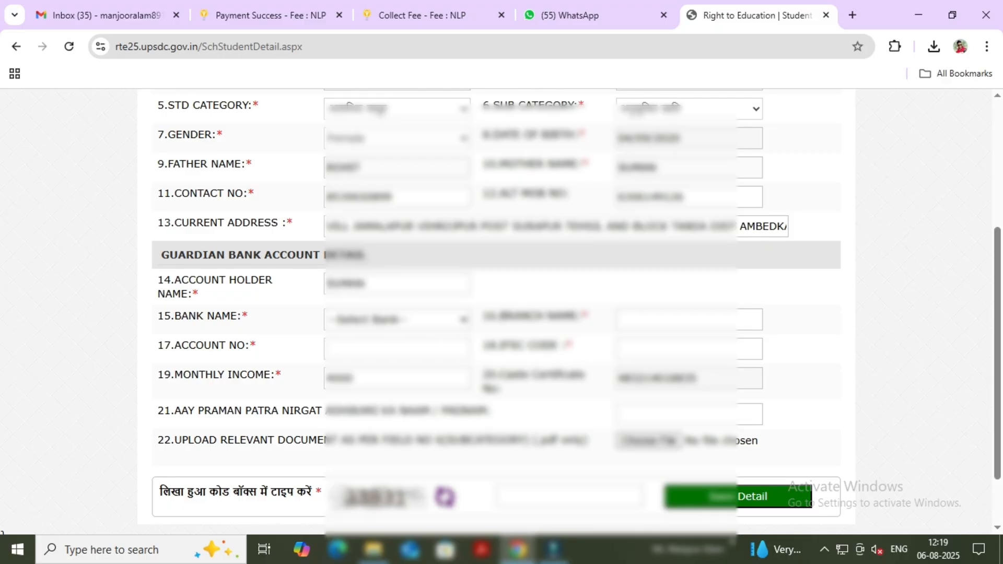
Set the guardian's bank name to BANK OF INDIA and the branch name to TANDA.
{"action": "left_click_drag", "start_coordinate": [174, 316], "coordinate": [232, 316]}
{"action": "left_click", "coordinate": [261, 318]}
{"action": "left_click", "coordinate": [396, 320]}
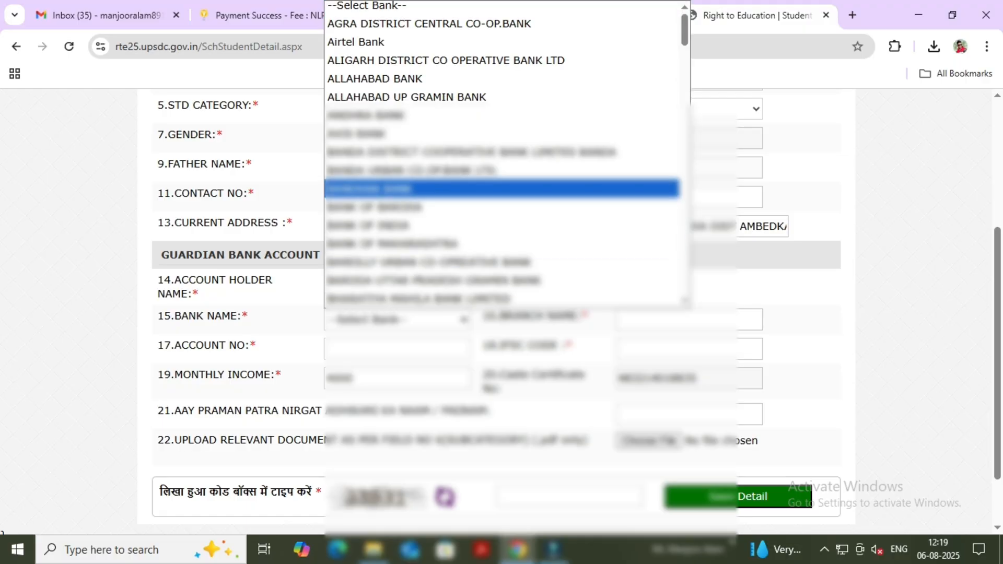
{"action": "scroll", "coordinate": [418, 171], "scroll_direction": "down", "scroll_amount": 2}
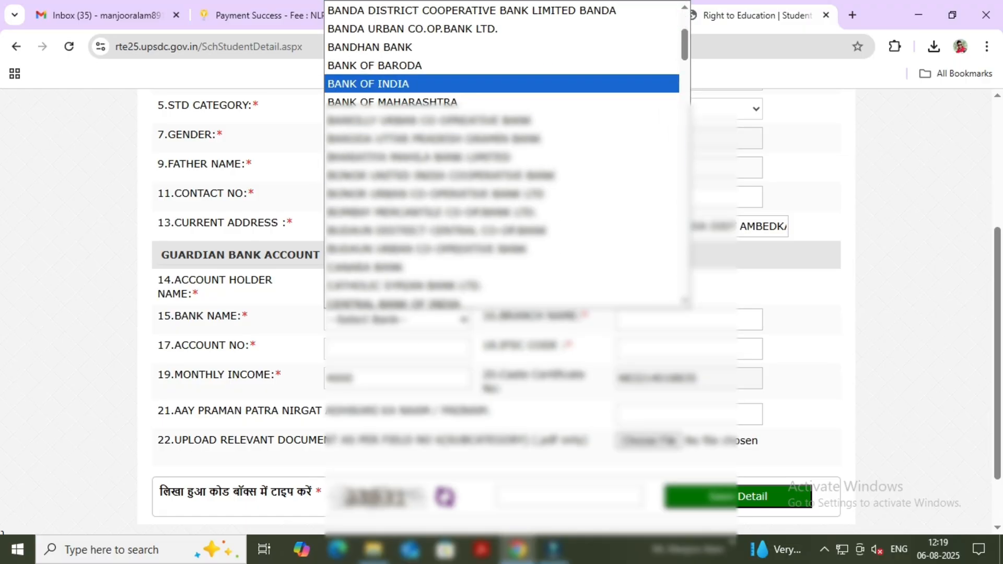
{"action": "left_click", "coordinate": [397, 84]}
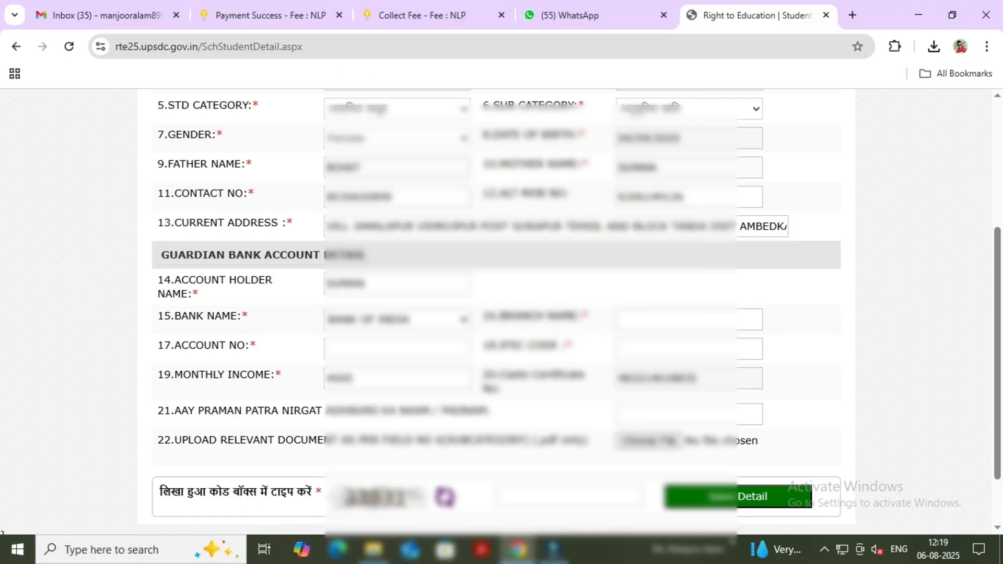
{"action": "left_click", "coordinate": [673, 319]}
{"action": "type", "text": "TANDA"}
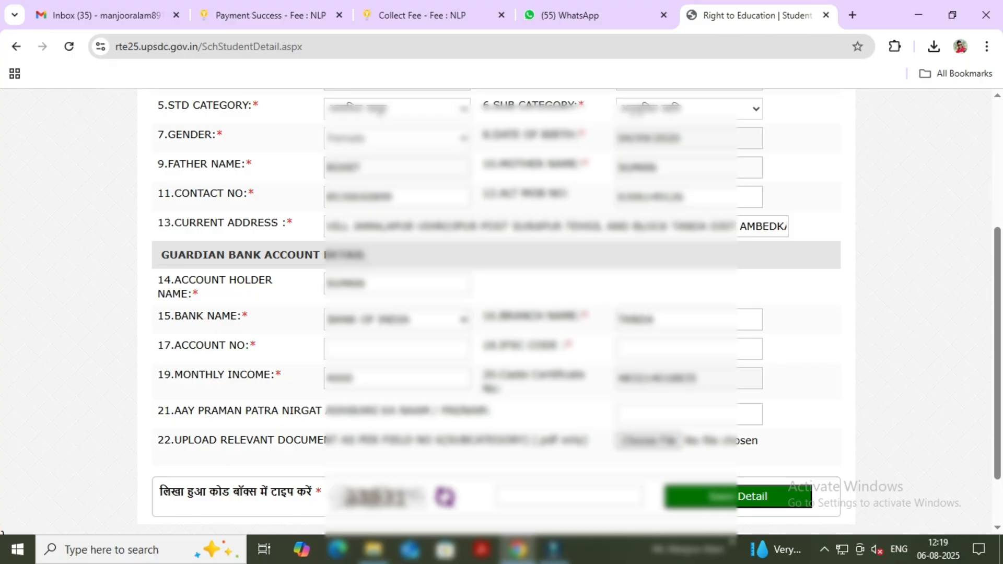
Fill in the guardian's bank account number and the branch's IFSC code.
{"action": "left_click", "coordinate": [397, 348]}
{"action": "type", "text": "************"}
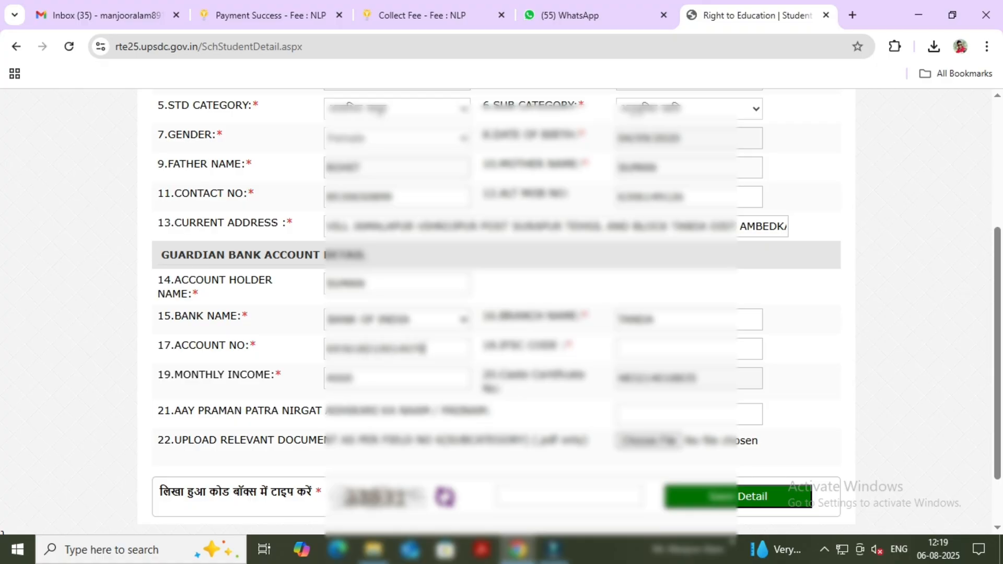
{"action": "scroll", "coordinate": [496, 312], "scroll_direction": "down", "scroll_amount": 2}
{"action": "left_click", "coordinate": [678, 276]}
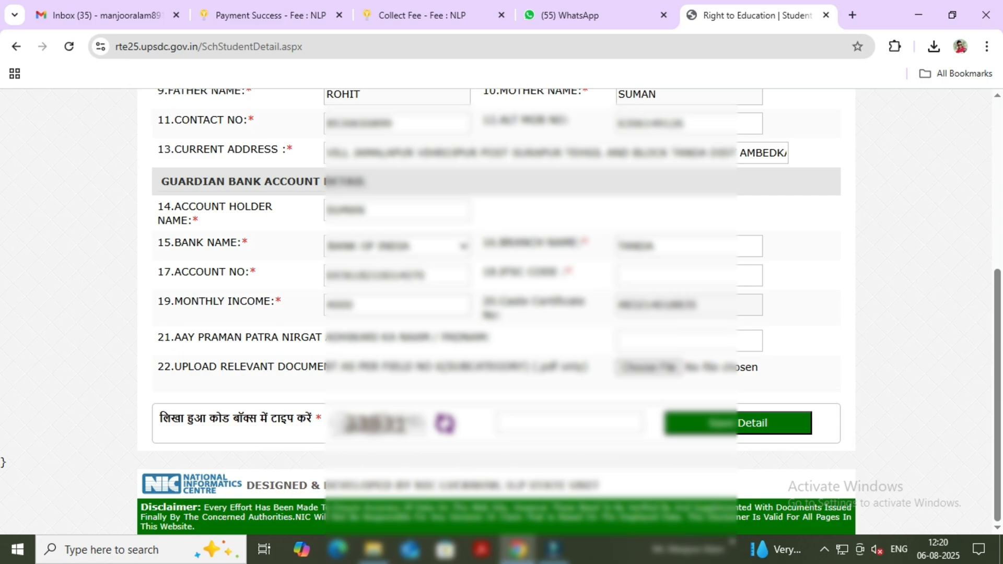
{"action": "type", "text": "BKID0000000"}
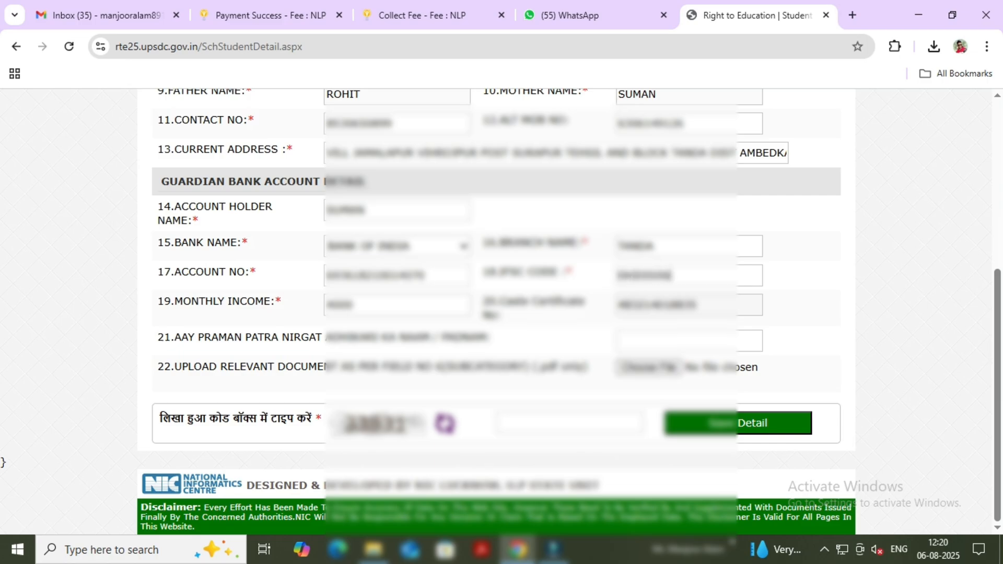
{"action": "type", "text": "0"}
Enter the certificate-issuing officer's name in field 21, Aay Praman Patra Nirgat Adhikari ka Naam / Padnam.
{"action": "left_click", "coordinate": [619, 341]}
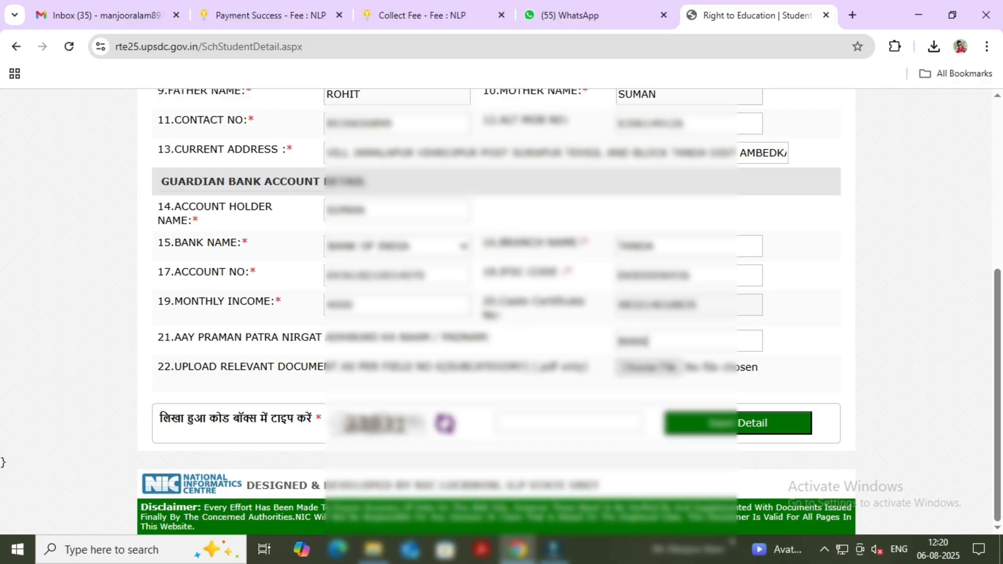
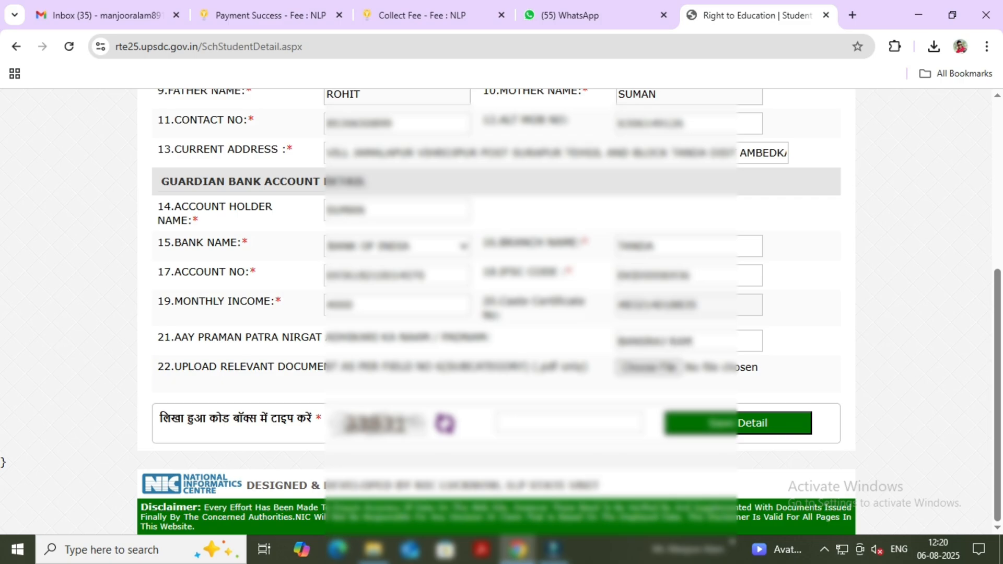
{"action": "left_click_drag", "start_coordinate": [174, 366], "coordinate": [587, 366]}
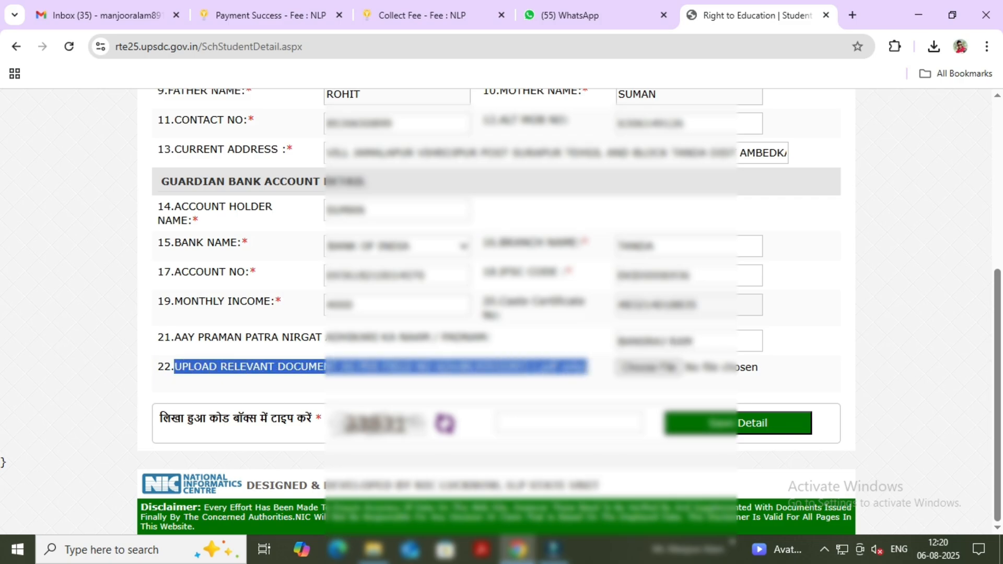
Attach the student's original PDF certificate from the Downloads folder as the relevant document in field 22.
{"action": "left_click", "coordinate": [589, 369]}
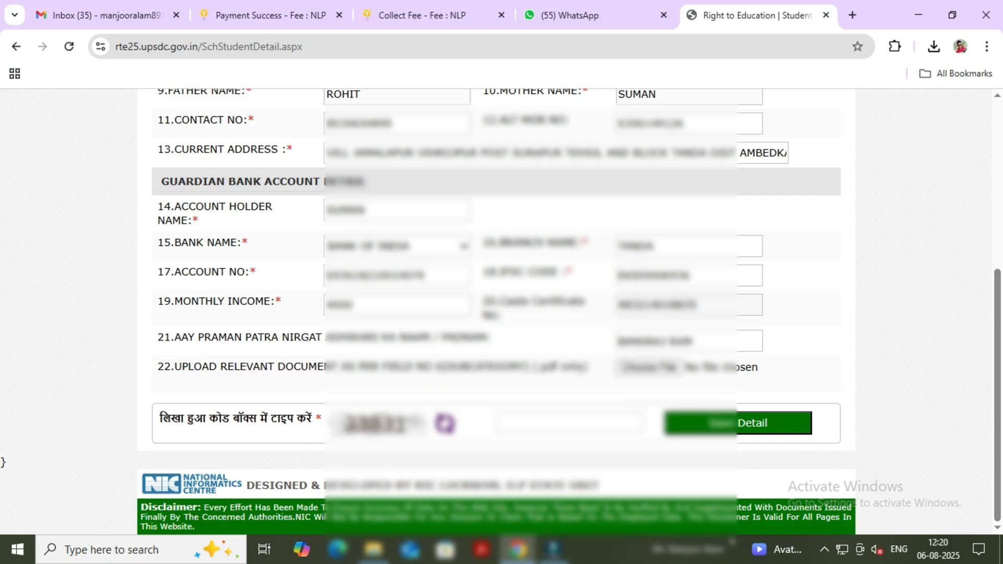
{"action": "left_click", "coordinate": [648, 367]}
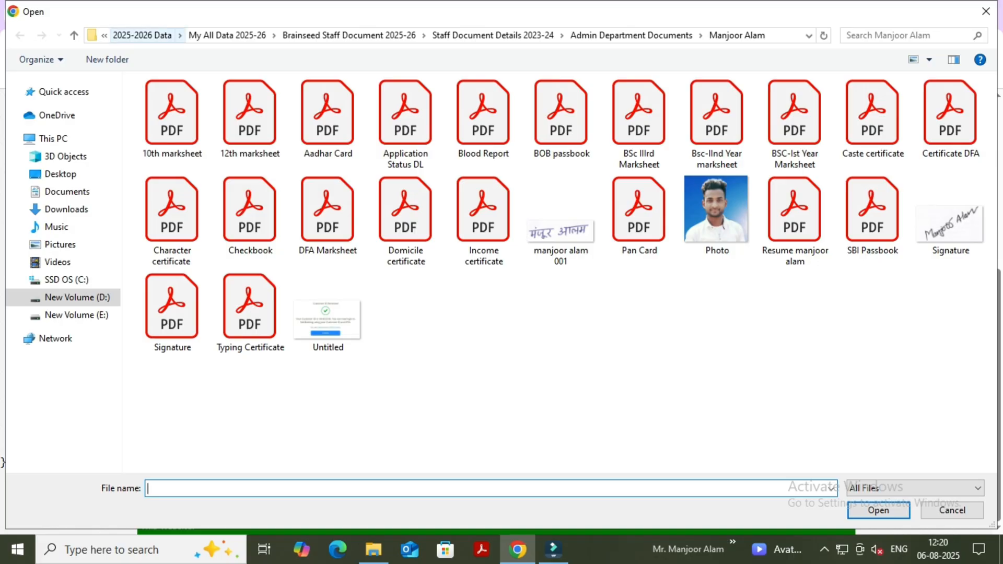
{"action": "left_click", "coordinate": [104, 35]}
{"action": "left_click", "coordinate": [67, 209]}
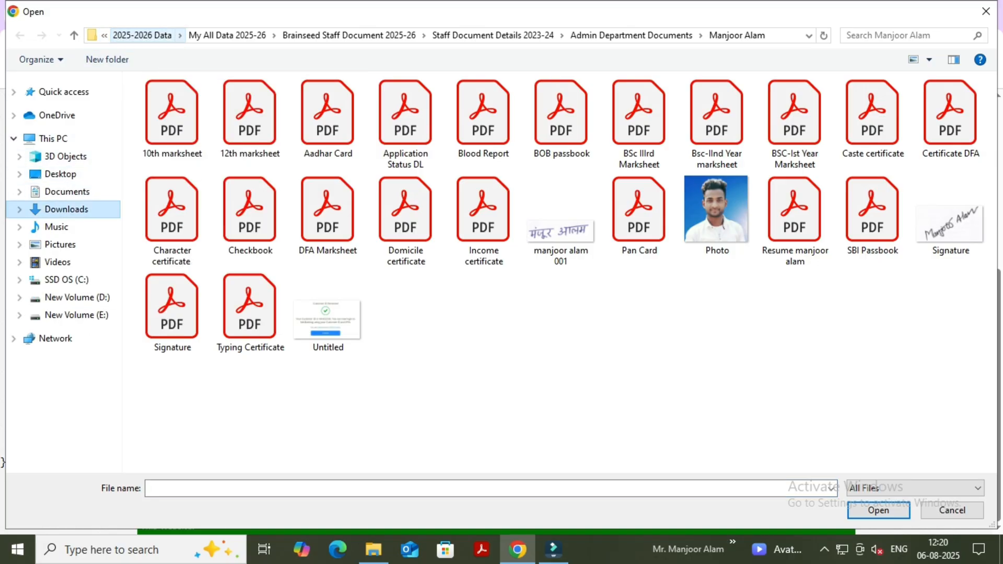
{"action": "left_click", "coordinate": [172, 136]}
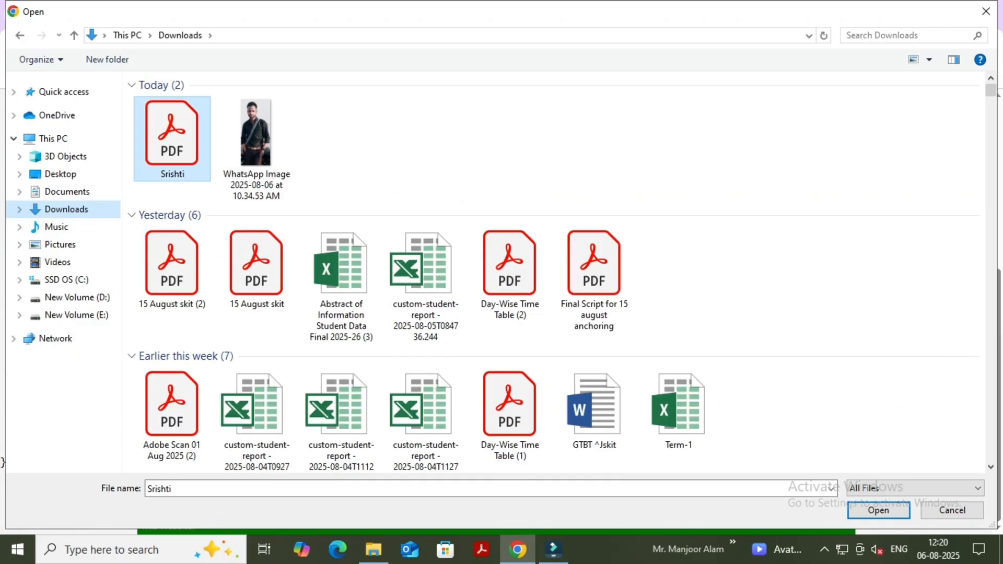
{"action": "left_click", "coordinate": [878, 510]}
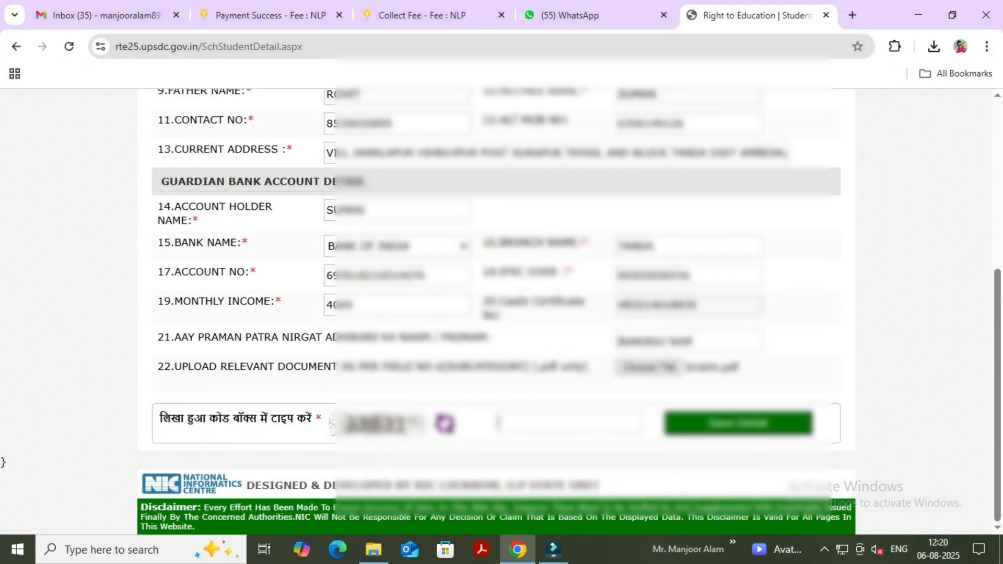
Enter the captcha code, review the filled form and try to save the student's details.
{"action": "type", "text": "33831"}
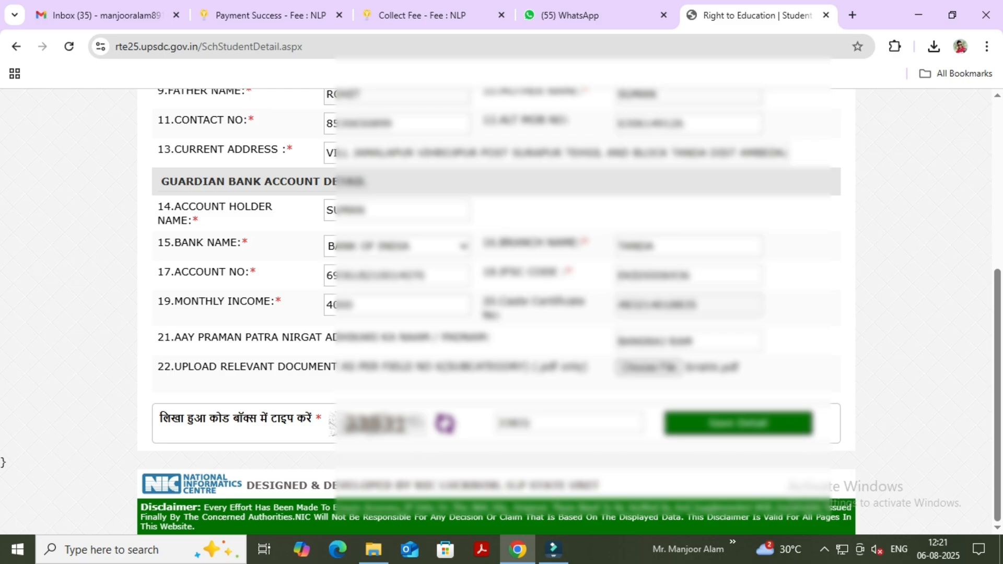
{"action": "scroll", "coordinate": [496, 313], "scroll_direction": "up", "scroll_amount": 3}
{"action": "scroll", "coordinate": [497, 313], "scroll_direction": "up", "scroll_amount": 3}
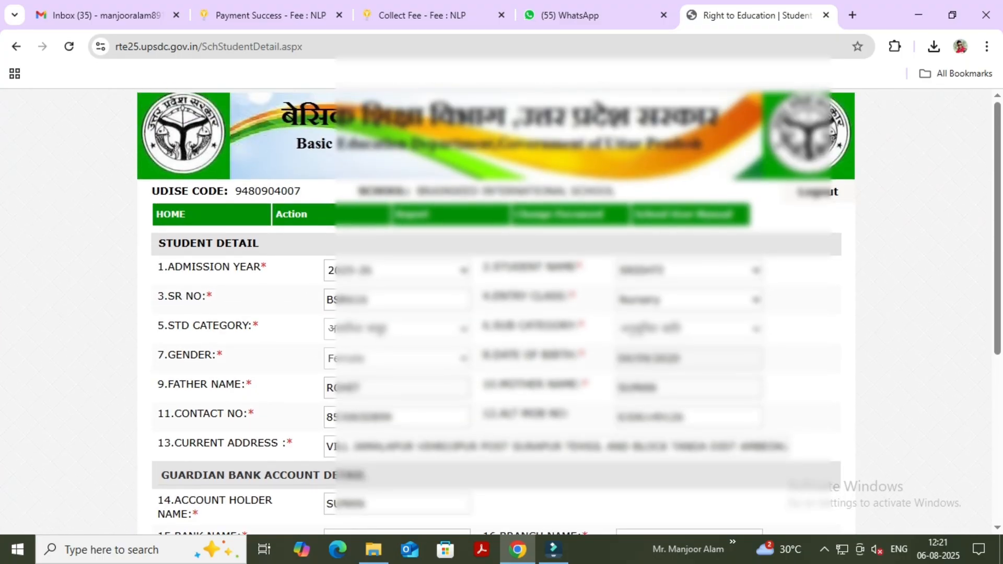
{"action": "scroll", "coordinate": [496, 313], "scroll_direction": "down", "scroll_amount": 2}
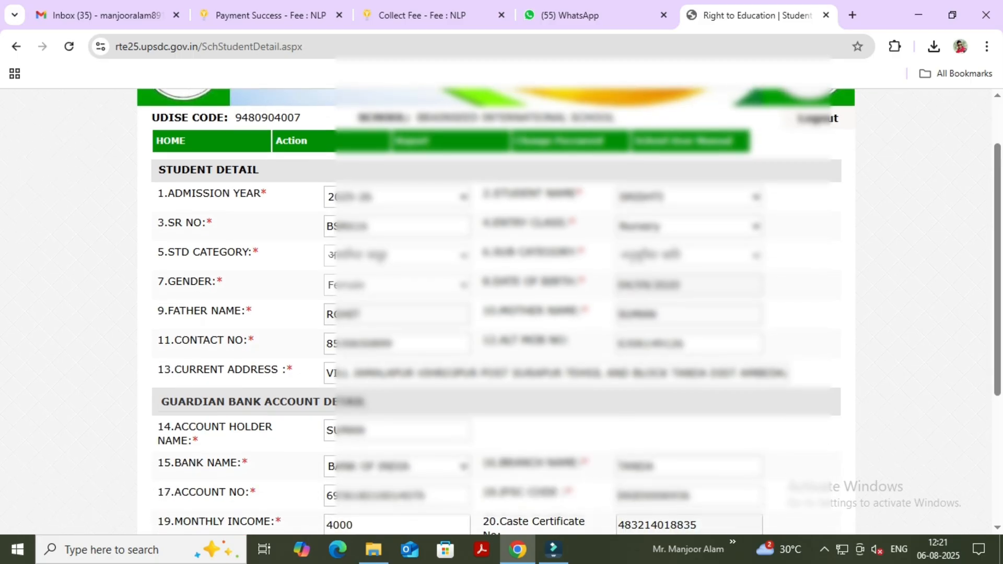
{"action": "scroll", "coordinate": [496, 314], "scroll_direction": "down", "scroll_amount": 3}
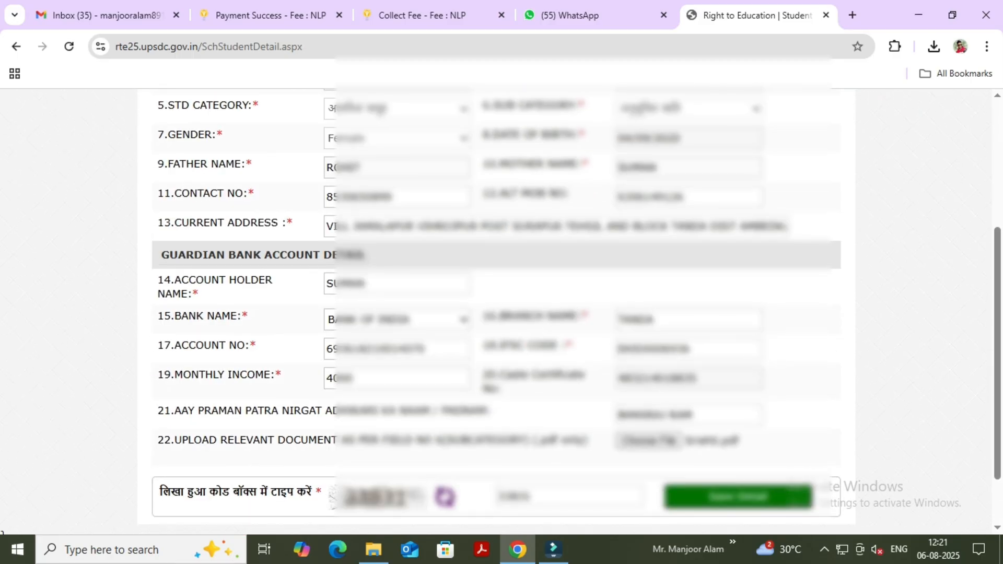
{"action": "scroll", "coordinate": [496, 313], "scroll_direction": "down", "scroll_amount": 2}
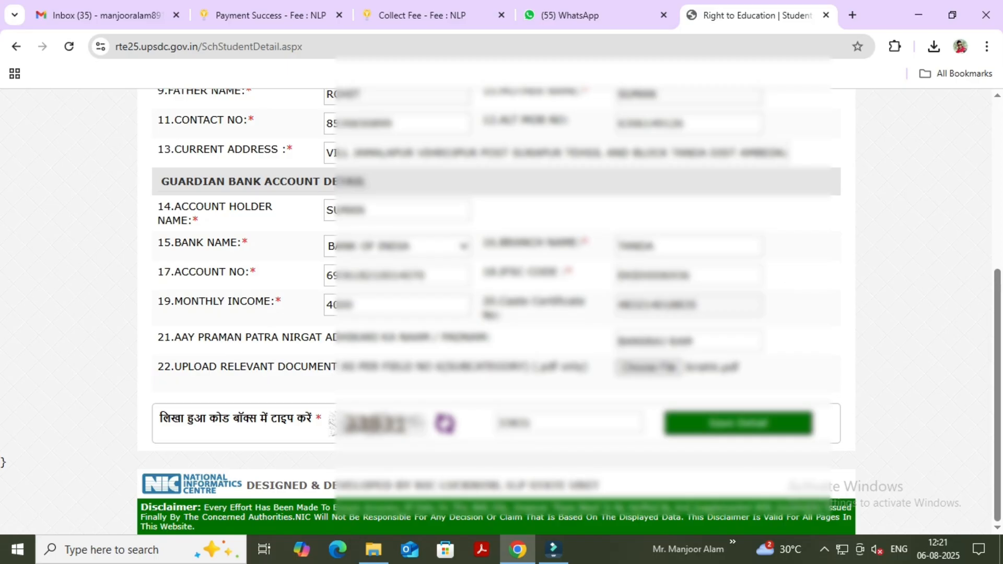
{"action": "left_click", "coordinate": [738, 423]}
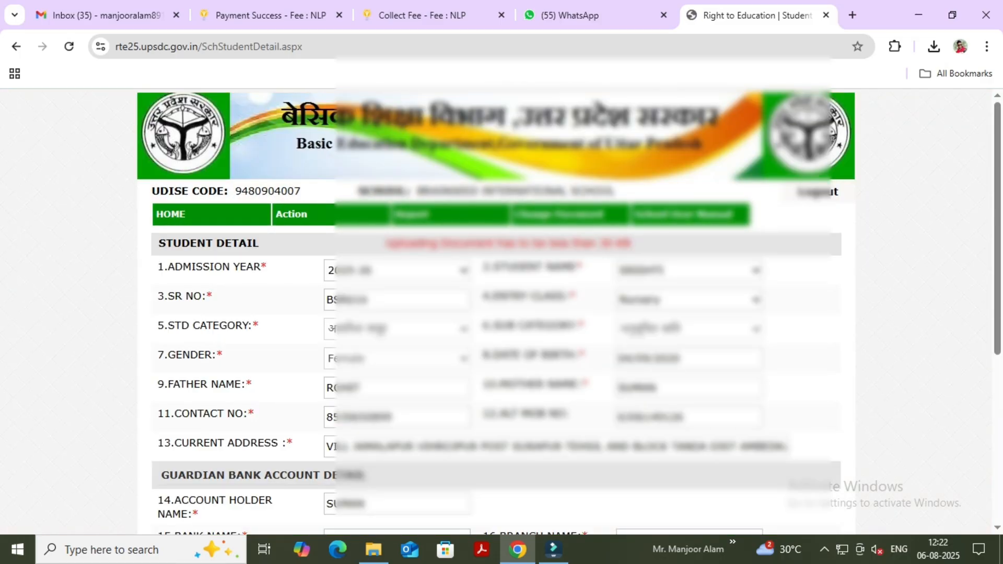
Check the document size limit, search for "compress pdf" in a new browser tab and open the PDF24 Compress PDF tool.
{"action": "scroll", "coordinate": [496, 313], "scroll_direction": "down", "scroll_amount": 2}
{"action": "scroll", "coordinate": [496, 313], "scroll_direction": "up", "scroll_amount": 1}
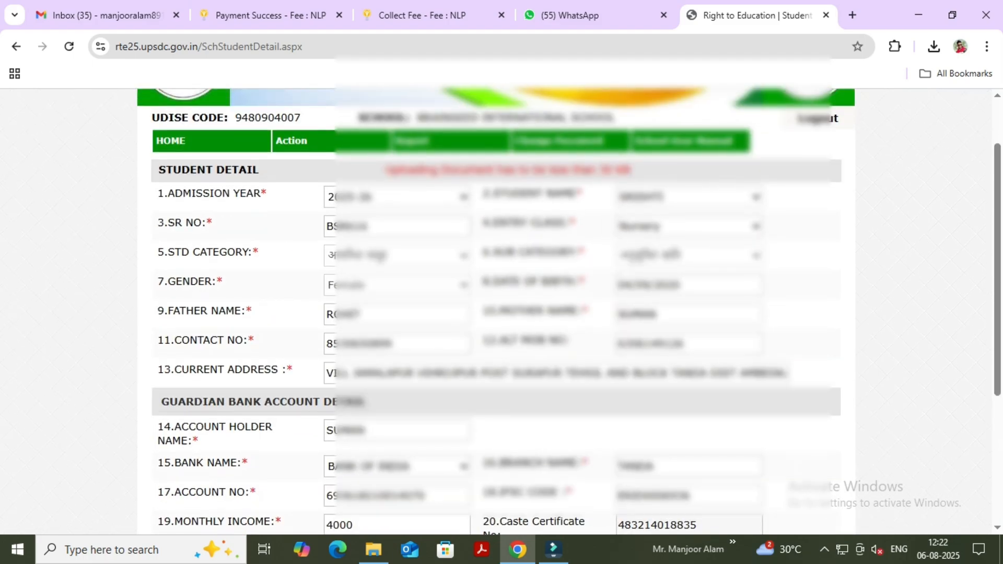
{"action": "left_click_drag", "start_coordinate": [386, 170], "coordinate": [642, 172]}
{"action": "left_click", "coordinate": [641, 171]}
{"action": "left_click", "coordinate": [853, 14]}
{"action": "type", "text": "COMPRESS"}
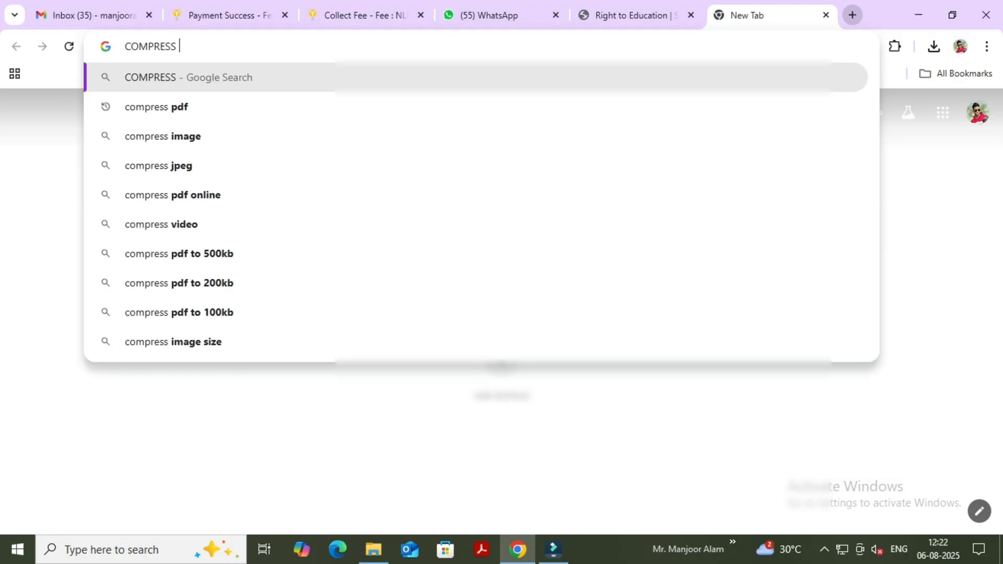
{"action": "key", "text": "Down"}
{"action": "key", "text": "Return"}
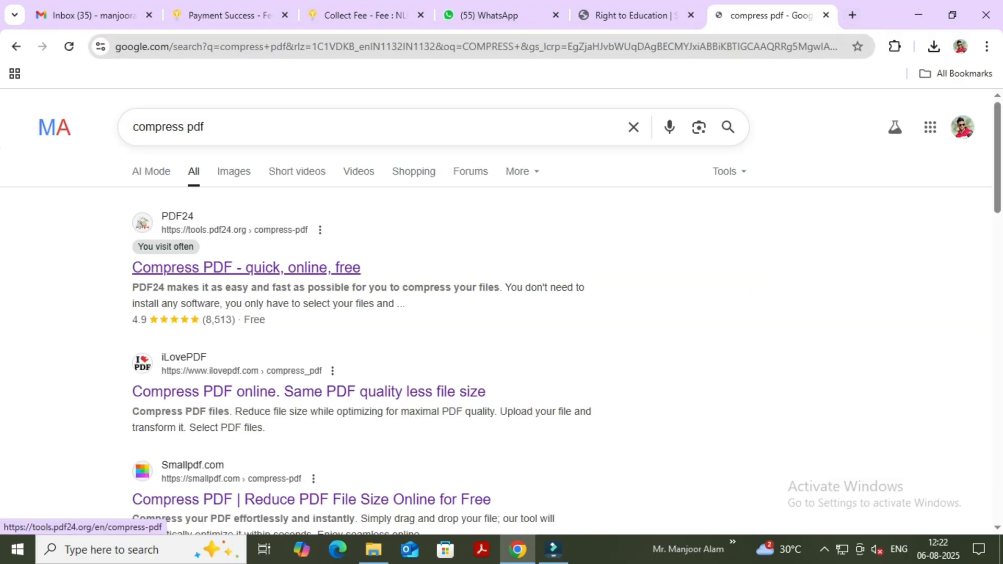
{"action": "left_click", "coordinate": [246, 267]}
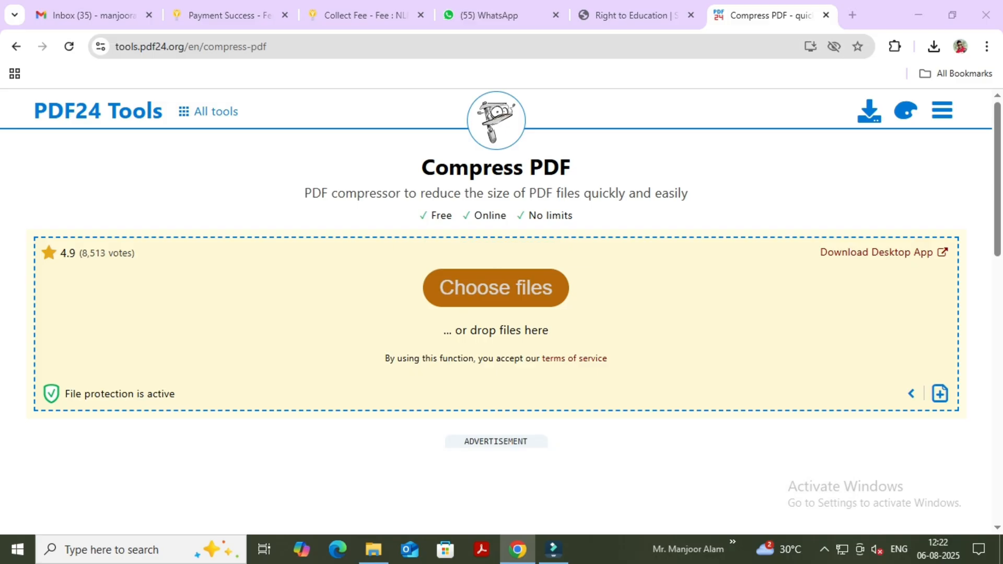
Load the student's PDF certificate from the Downloads folder into the PDF24 compressor.
{"action": "left_click", "coordinate": [496, 287]}
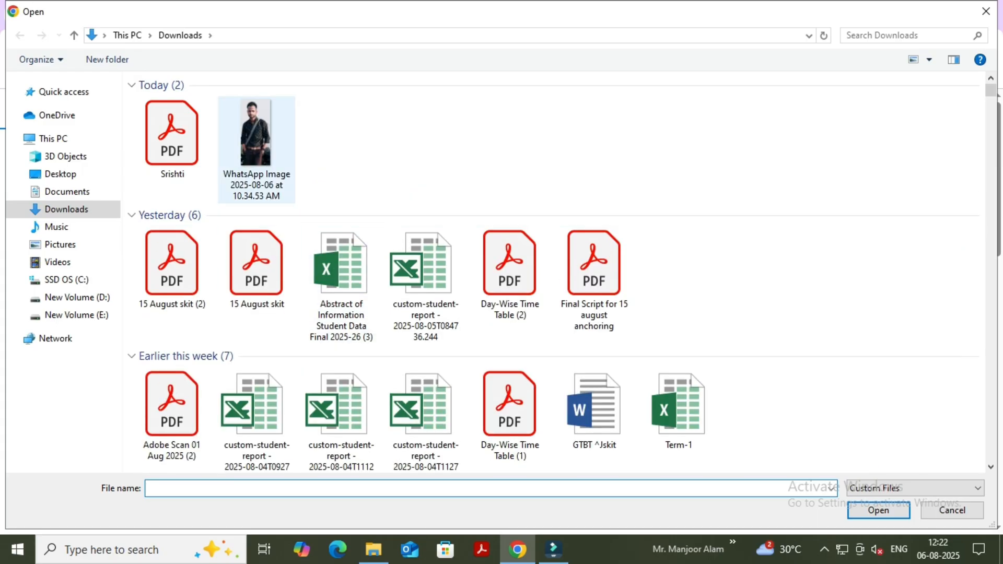
{"action": "left_click", "coordinate": [172, 139]}
{"action": "left_click", "coordinate": [879, 510]}
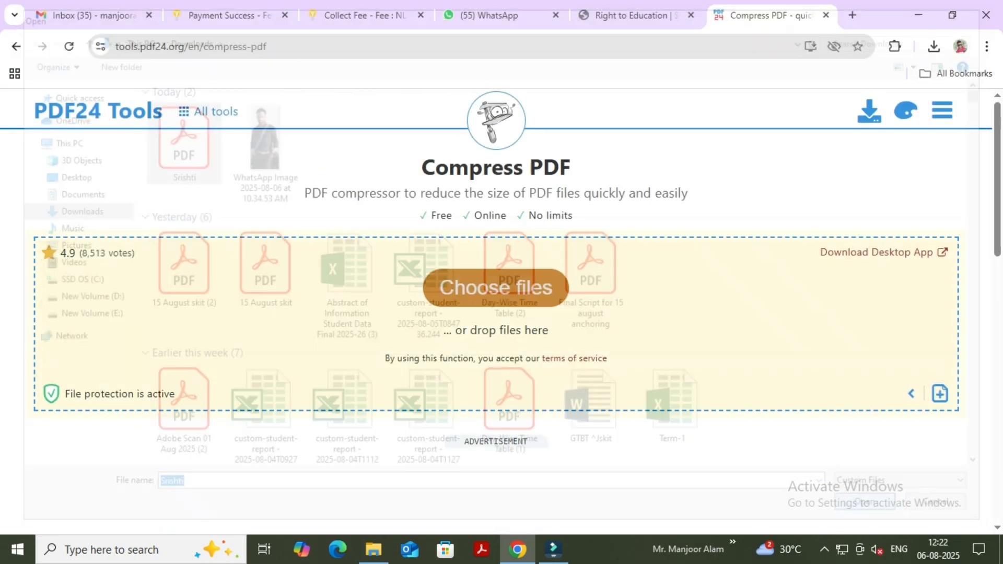
{"action": "scroll", "coordinate": [496, 312], "scroll_direction": "down", "scroll_amount": 1}
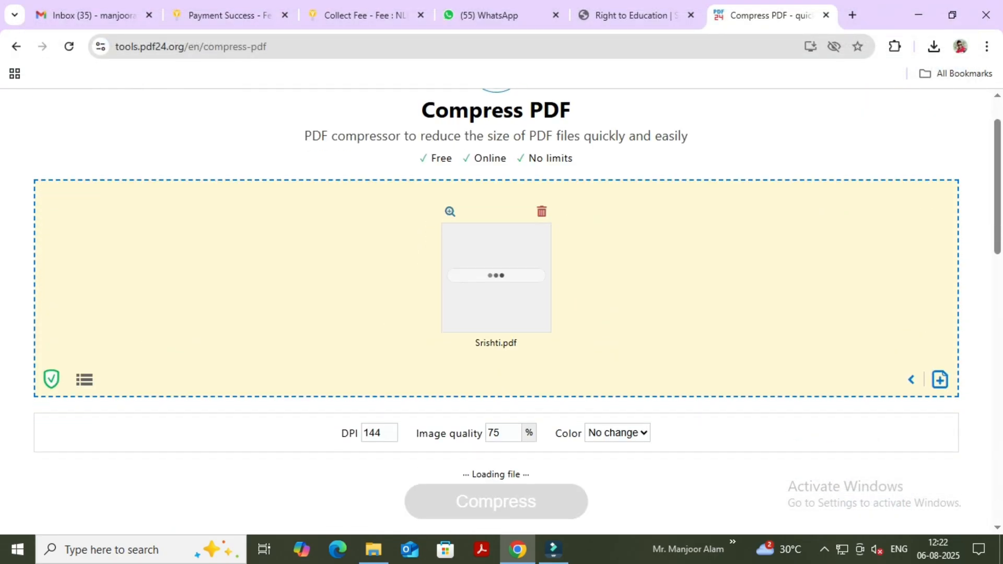
Compress the loaded PDF at 130 DPI and check the resulting file size.
{"action": "double_click", "coordinate": [373, 417]}
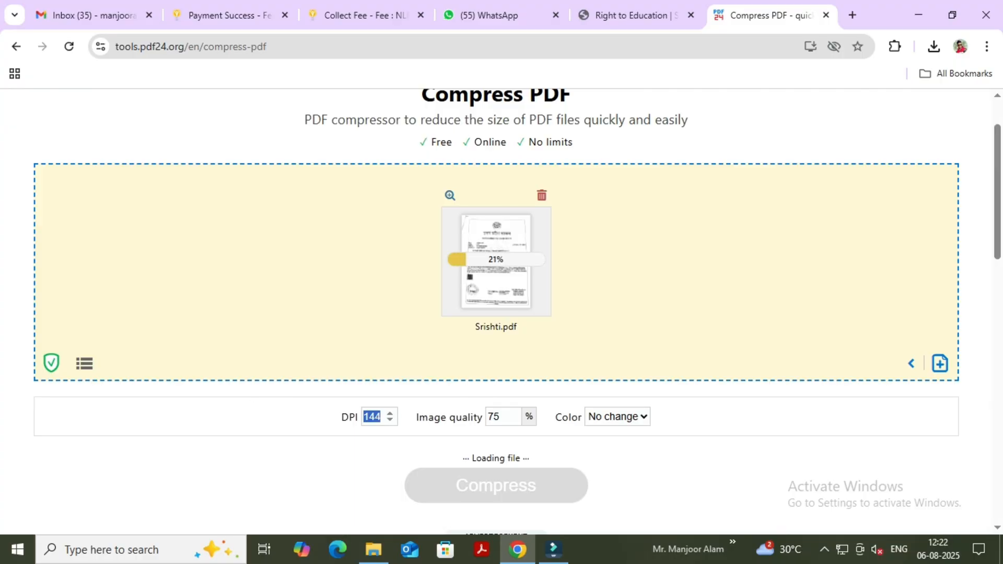
{"action": "type", "text": "130"}
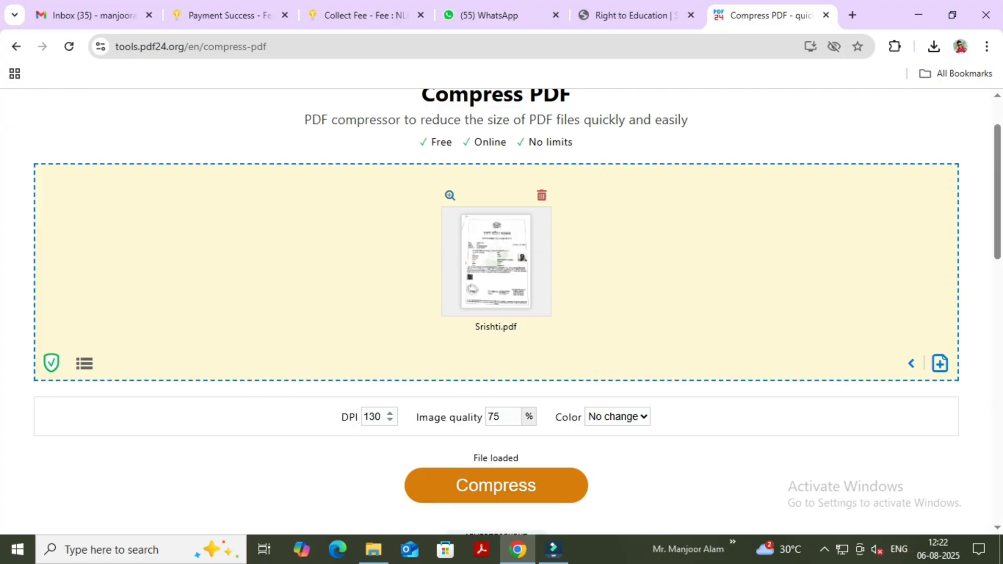
{"action": "scroll", "coordinate": [496, 312], "scroll_direction": "down", "scroll_amount": 1}
{"action": "scroll", "coordinate": [496, 312], "scroll_direction": "down", "scroll_amount": 5}
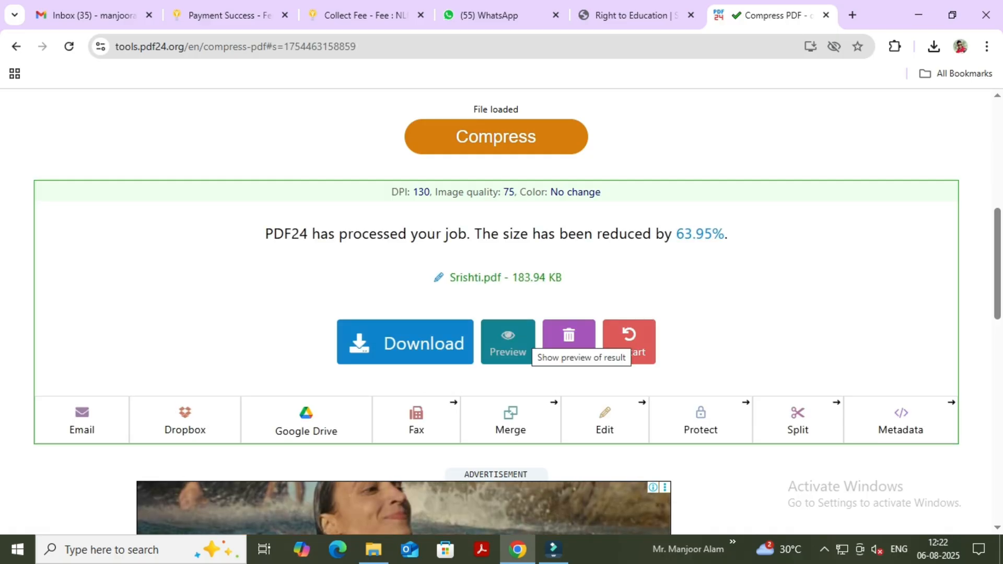
Lower the DPI to 100 and compress the PDF again.
{"action": "scroll", "coordinate": [496, 312], "scroll_direction": "up", "scroll_amount": 3}
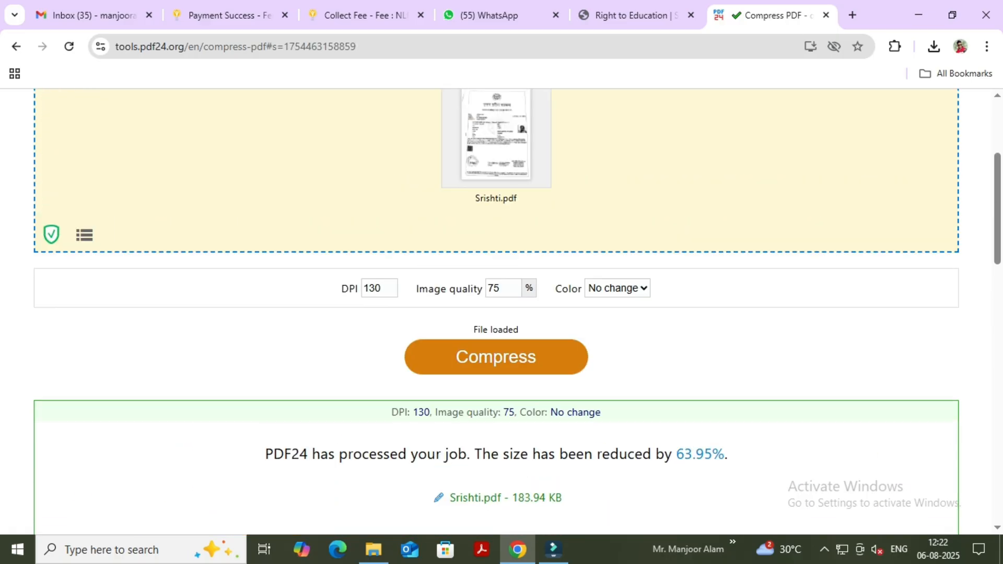
{"action": "double_click", "coordinate": [373, 289]}
{"action": "type", "text": "13"}
{"action": "type", "text": "00"}
{"action": "left_click", "coordinate": [496, 357]}
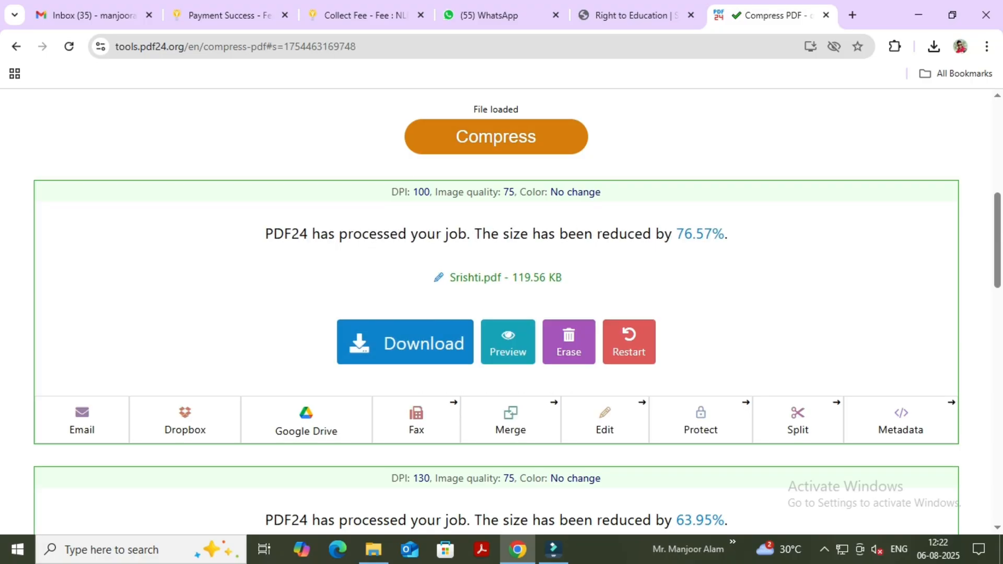
Reduce the DPI to 70 and run the PDF compression once more.
{"action": "scroll", "coordinate": [405, 387], "scroll_direction": "up", "scroll_amount": 5}
{"action": "left_click", "coordinate": [381, 435]}
{"action": "key", "text": "BackSpace"}
{"action": "key", "text": "BackSpace"}
{"action": "key", "text": "BackSpace"}
{"action": "type", "text": "70"}
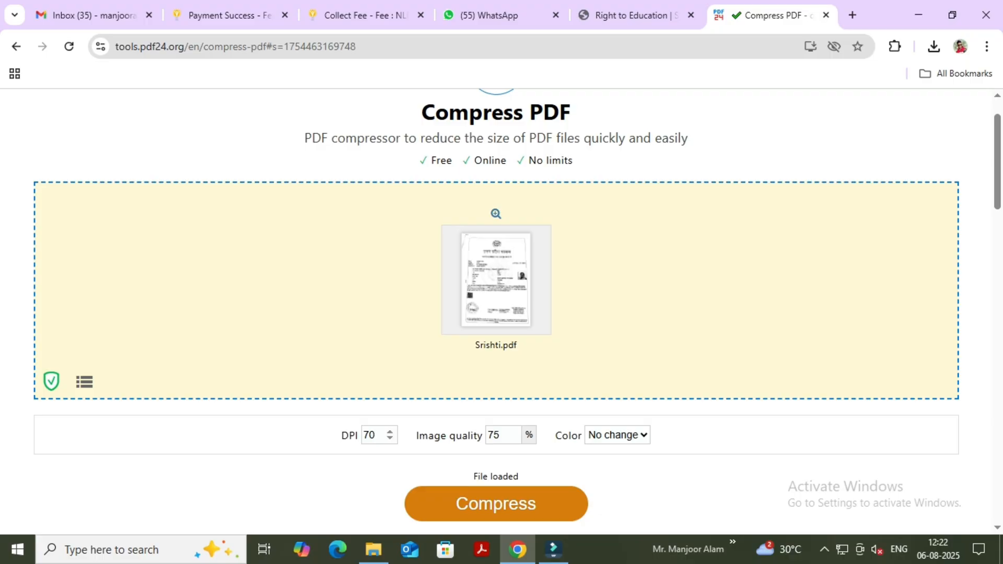
{"action": "left_click", "coordinate": [496, 503]}
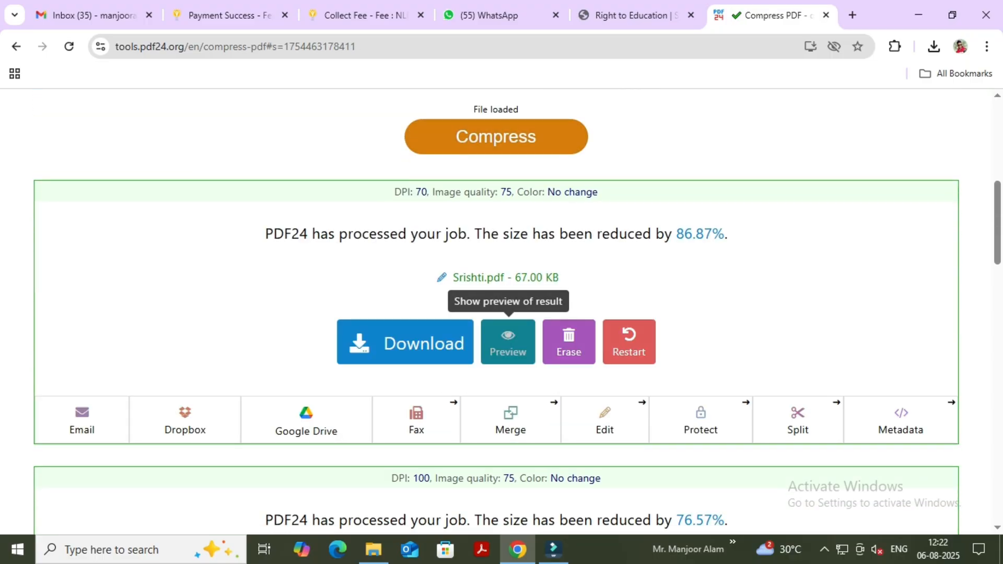
Set the DPI to 60 and the image quality to 30%, then compress the PDF.
{"action": "scroll", "coordinate": [508, 339], "scroll_direction": "up", "scroll_amount": 5}
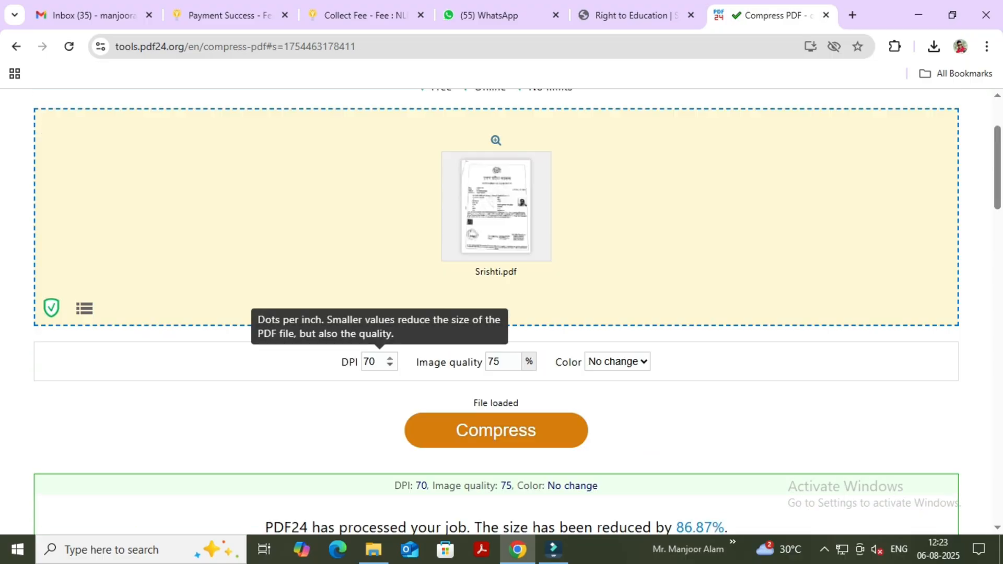
{"action": "left_click", "coordinate": [374, 362]}
{"action": "key", "text": "BackSpace"}
{"action": "key", "text": "BackSpace"}
{"action": "type", "text": "66"}
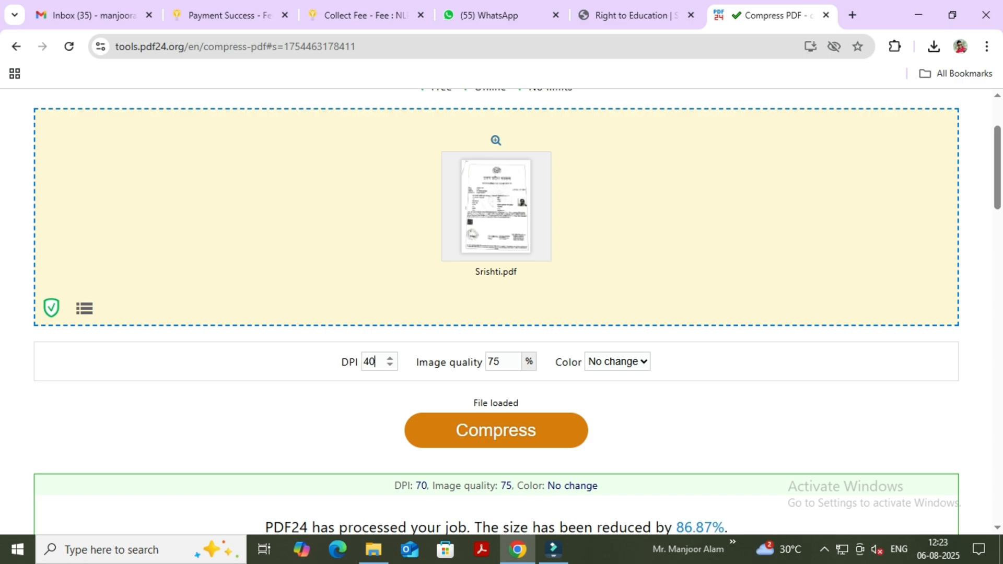
{"action": "key", "text": "Tab"}
{"action": "type", "text": "30"}
{"action": "key", "text": "shift+Tab"}
{"action": "type", "text": "6"}
{"action": "key", "text": "Return"}
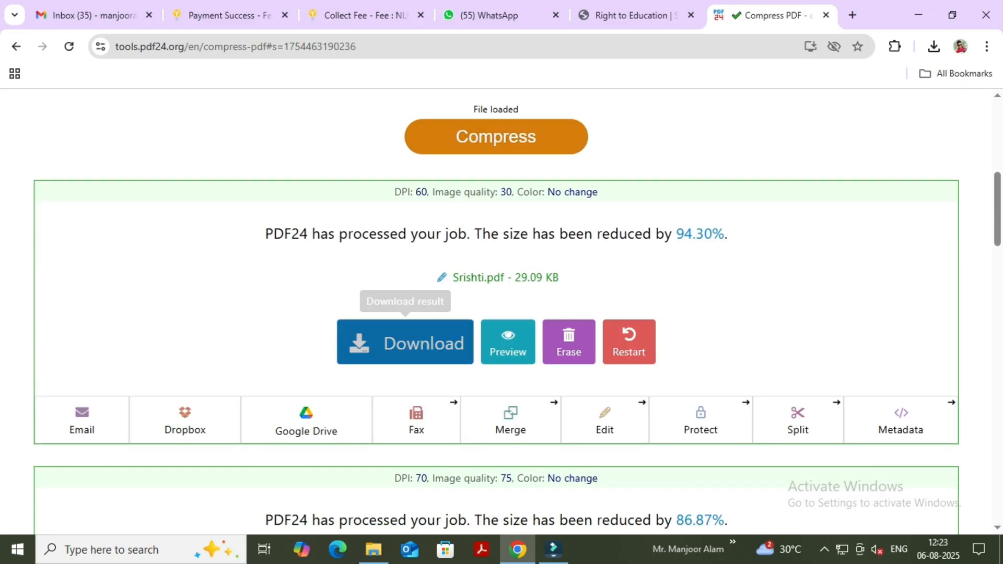
Download the compressed PDF, open it to check that the certificate is legible, and close the viewer.
{"action": "left_click", "coordinate": [405, 342]}
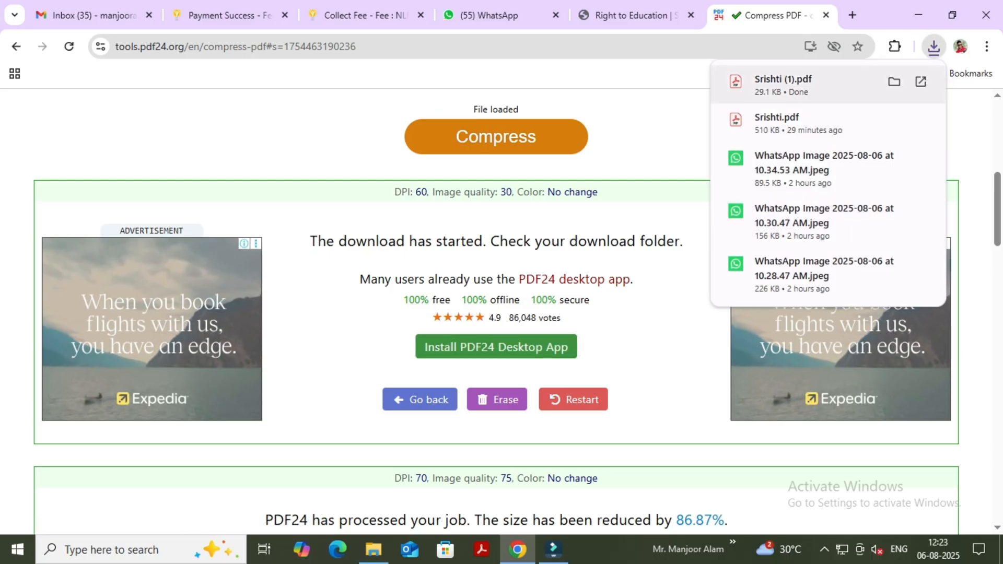
{"action": "left_click", "coordinate": [784, 85]}
{"action": "scroll", "coordinate": [607, 298], "scroll_direction": "down", "scroll_amount": 6}
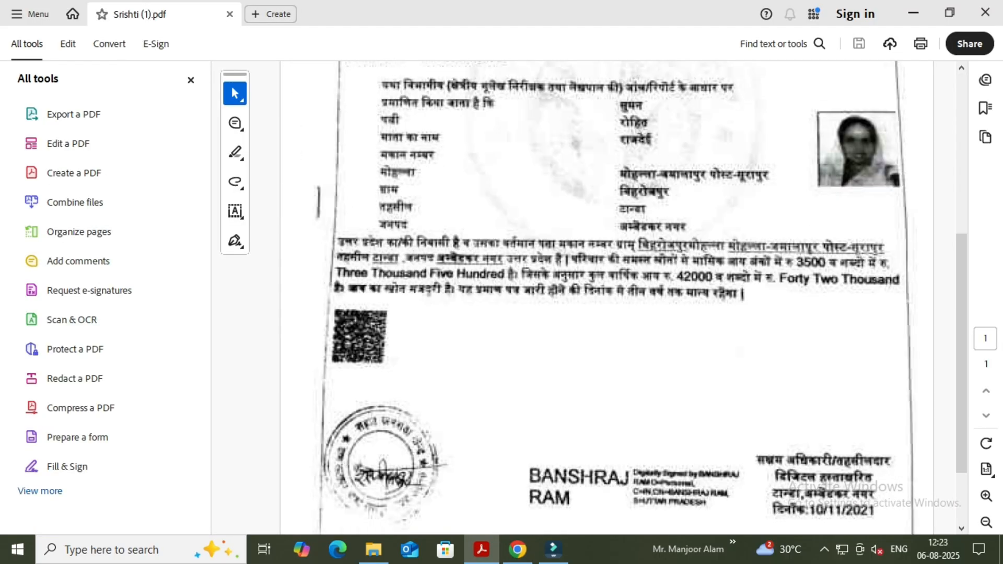
{"action": "scroll", "coordinate": [607, 298], "scroll_direction": "up", "scroll_amount": 6}
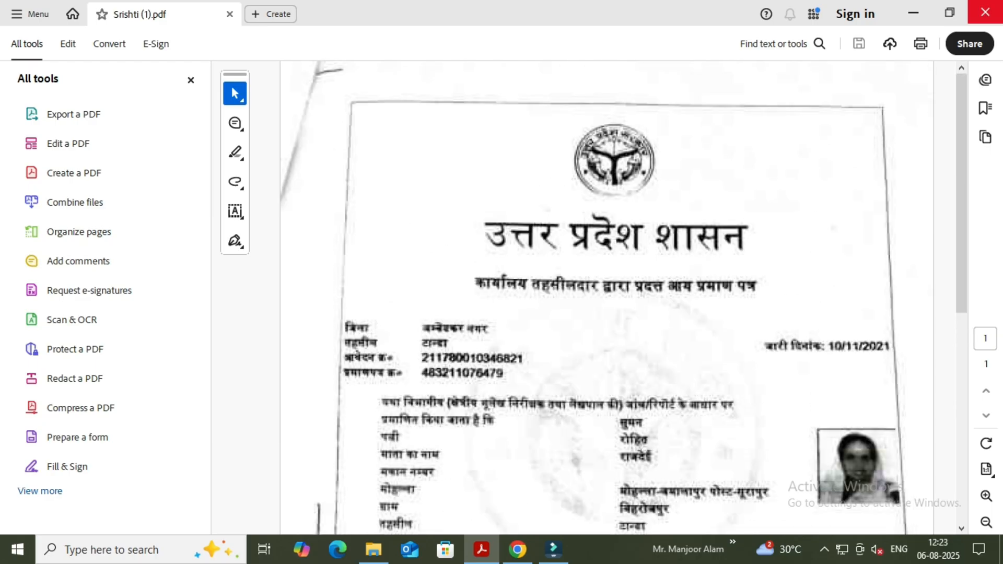
{"action": "left_click", "coordinate": [985, 12]}
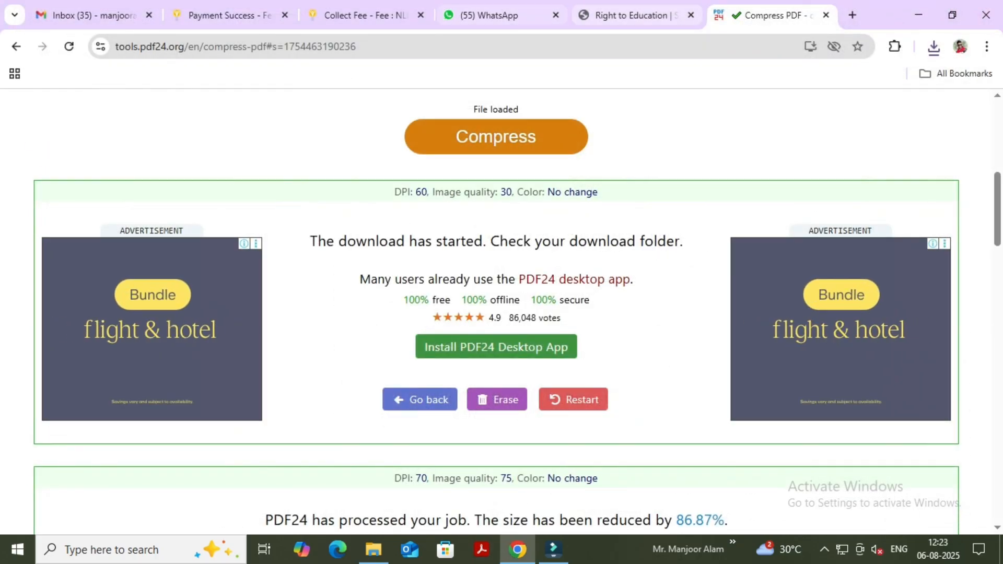
Return to the RTE student form and attach the compressed PDF copy from Downloads in field 22.
{"action": "key", "text": "ctrl+shift+Tab"}
{"action": "scroll", "coordinate": [568, 312], "scroll_direction": "down", "scroll_amount": 5}
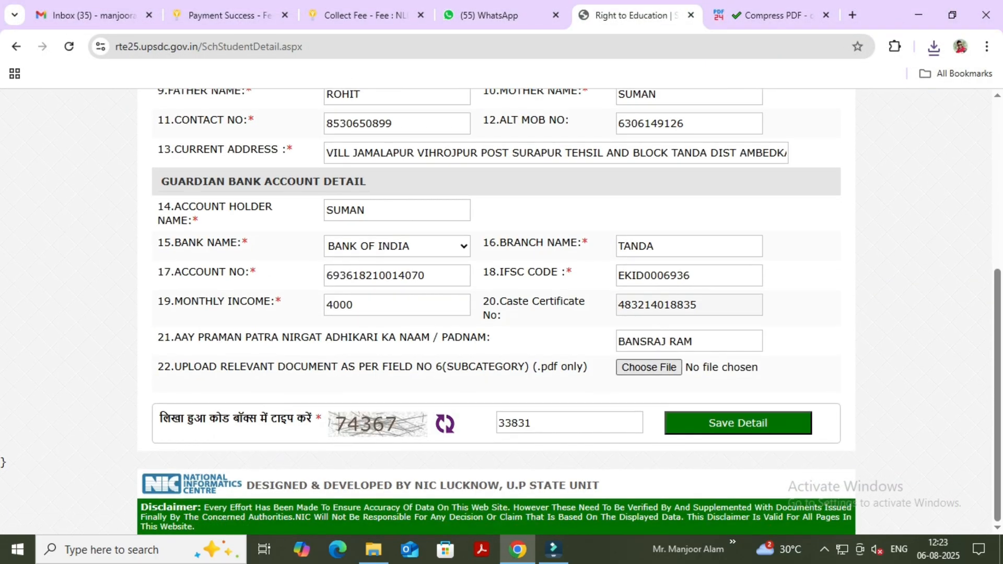
{"action": "left_click", "coordinate": [648, 367]}
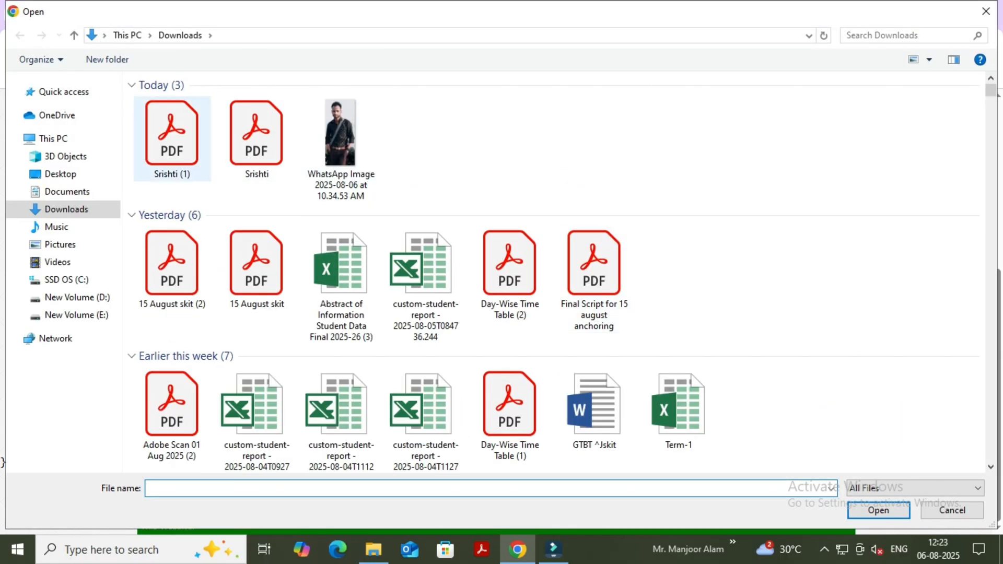
{"action": "left_click", "coordinate": [172, 139]}
{"action": "left_click", "coordinate": [878, 511]}
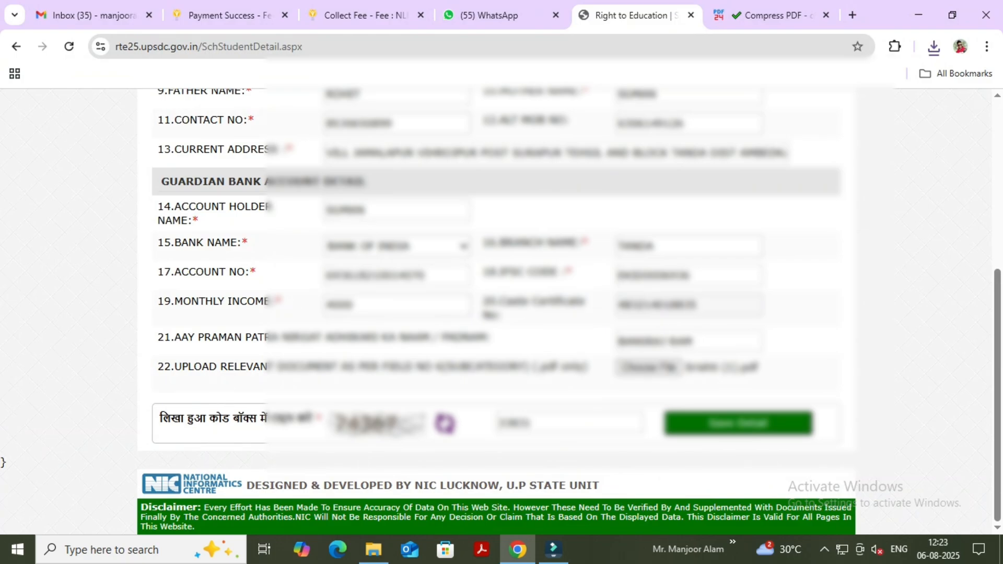
Replace the old captcha entry with the new code and save the student's details.
{"action": "double_click", "coordinate": [531, 423]}
{"action": "key", "text": "BackSpace"}
{"action": "type", "text": "74367"}
{"action": "key", "text": "Return"}
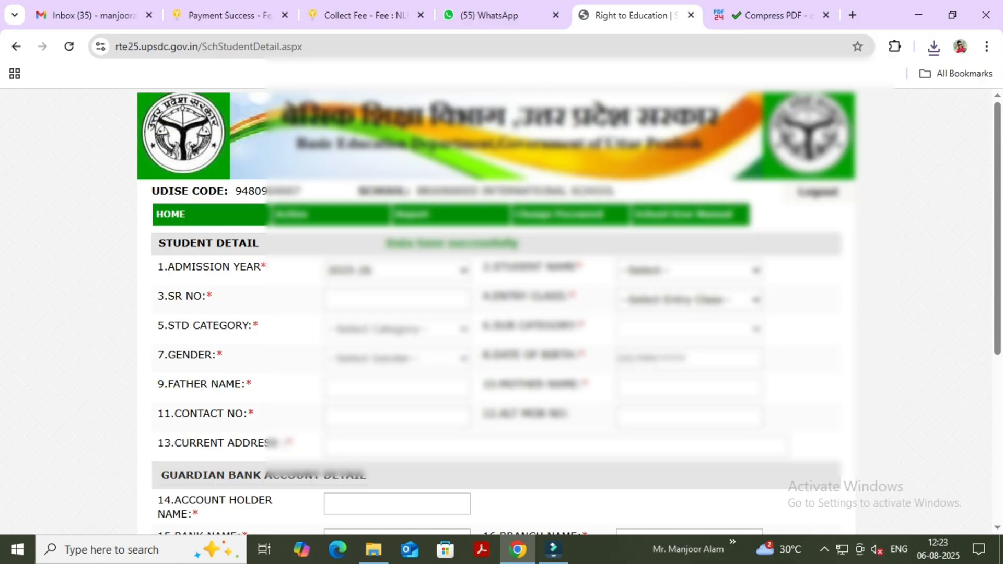
Check the save status and examine the students still listed under Student Name without choosing one.
{"action": "scroll", "coordinate": [496, 313], "scroll_direction": "down", "scroll_amount": 5}
{"action": "left_click_drag", "start_coordinate": [386, 243], "coordinate": [334, 241]}
{"action": "left_click", "coordinate": [334, 241]}
{"action": "left_click", "coordinate": [689, 270]}
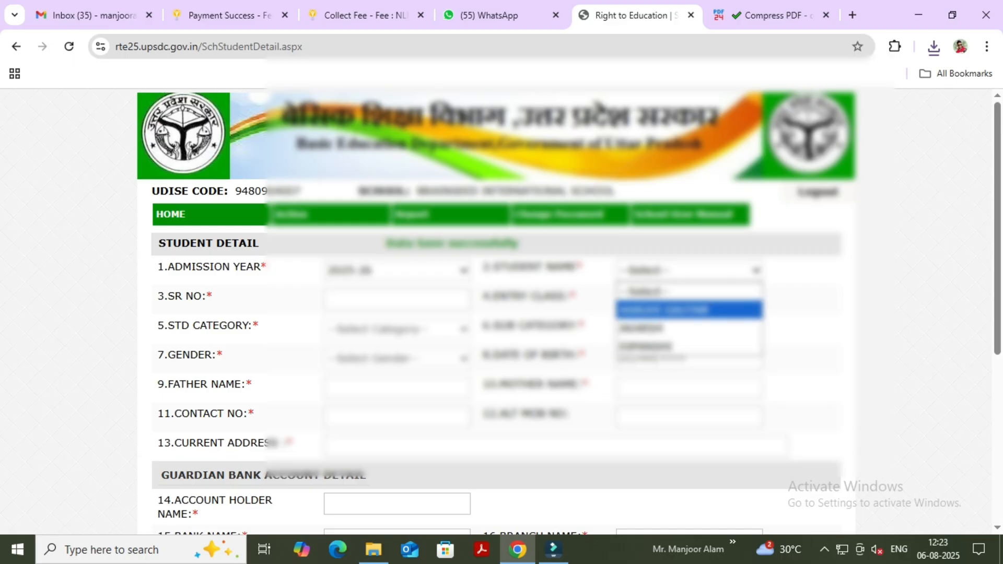
{"action": "key", "text": "Escape"}
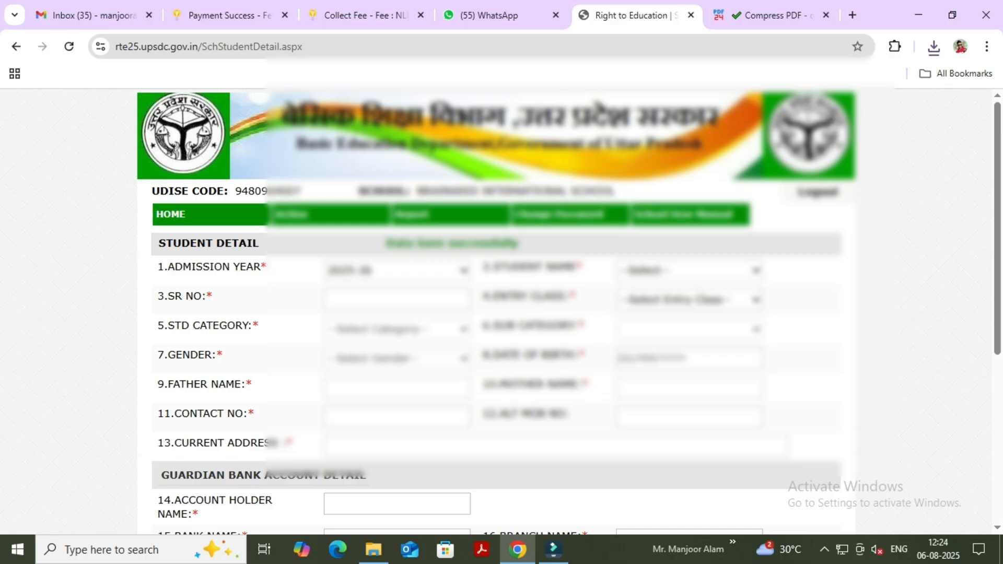